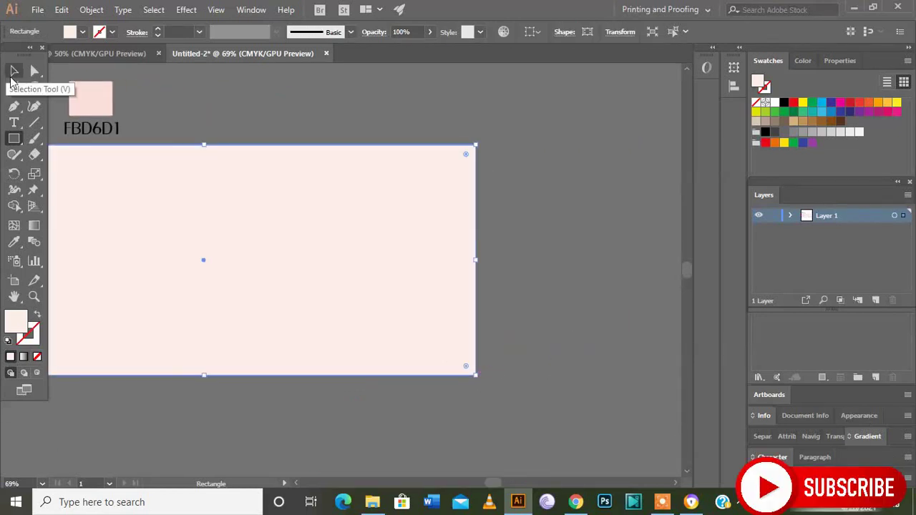
Fill the large pale background rectangle with the E61E50 pink swatch
{"action": "key", "text": "h"}
{"action": "left_click_drag", "start_coordinate": [164, 241], "coordinate": [350, 265]}
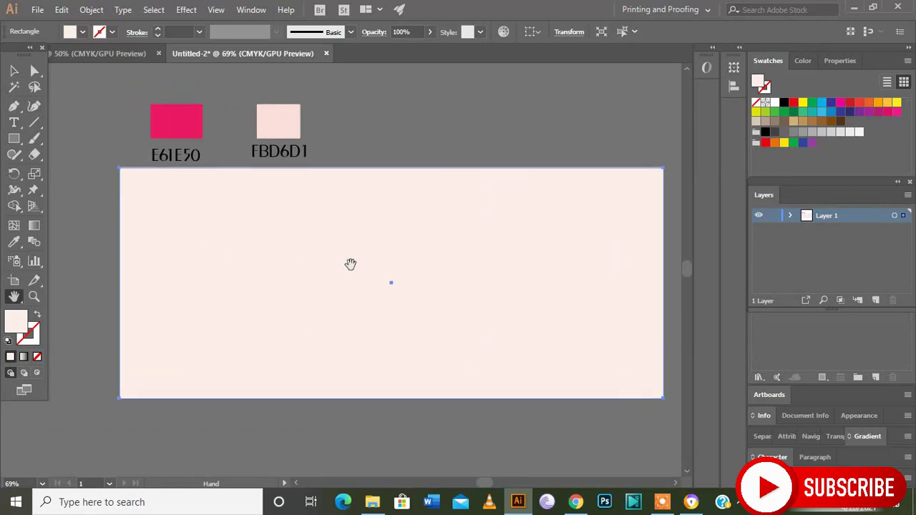
{"action": "key", "text": "v"}
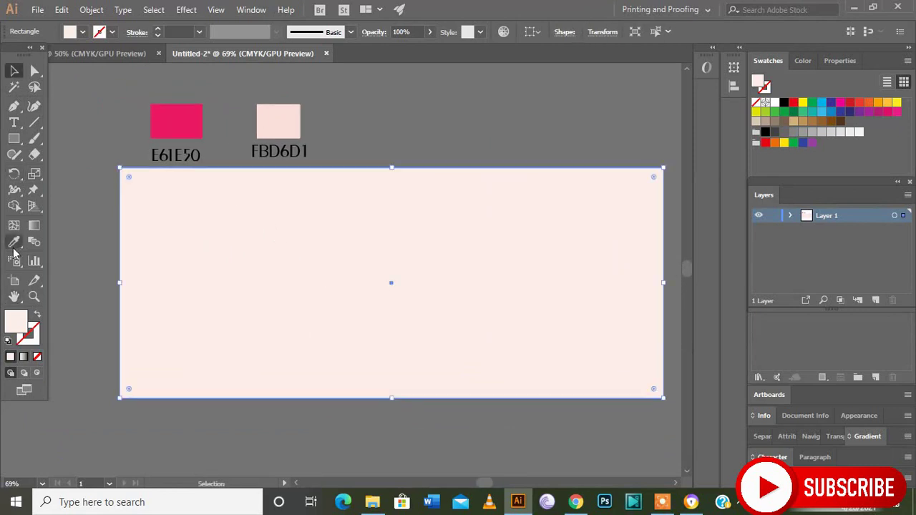
{"action": "left_click", "coordinate": [14, 244]}
{"action": "left_click", "coordinate": [194, 118]}
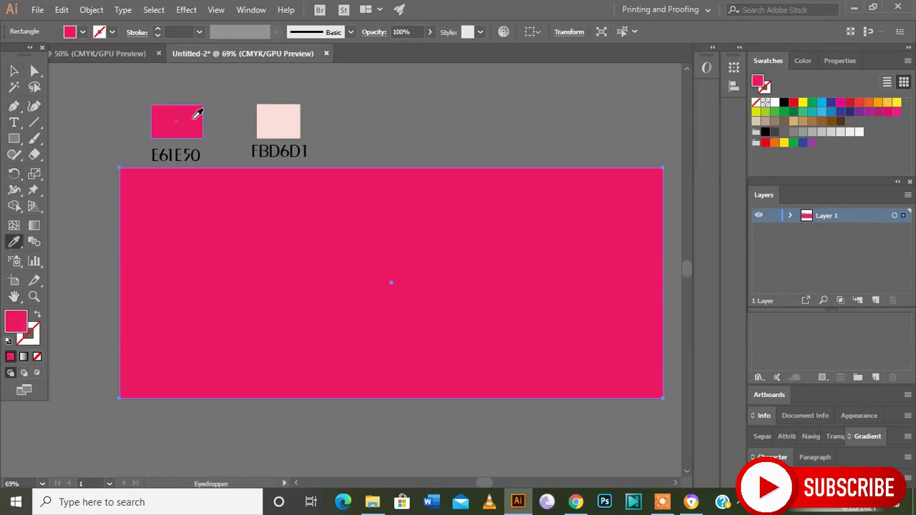
{"action": "left_click", "coordinate": [14, 70]}
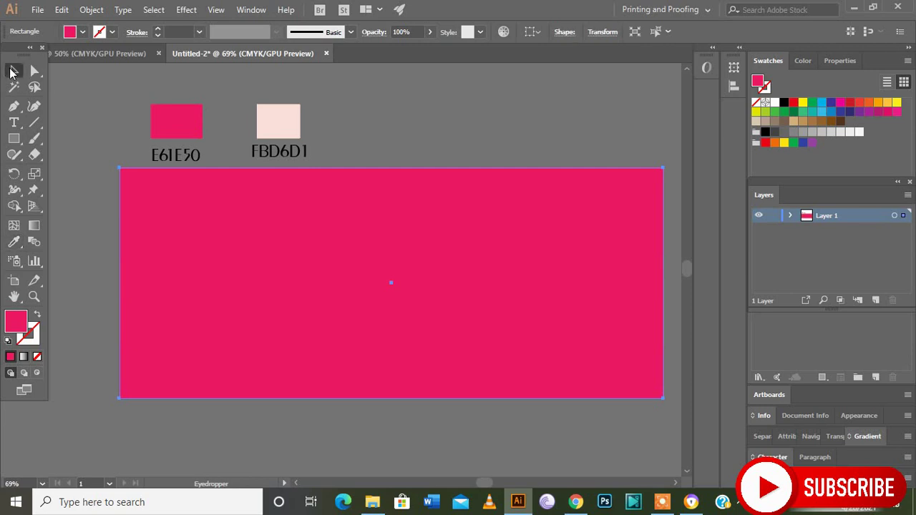
Lock the pink background rectangle in the Layers panel
{"action": "left_click", "coordinate": [430, 137]}
{"action": "left_click", "coordinate": [441, 280]}
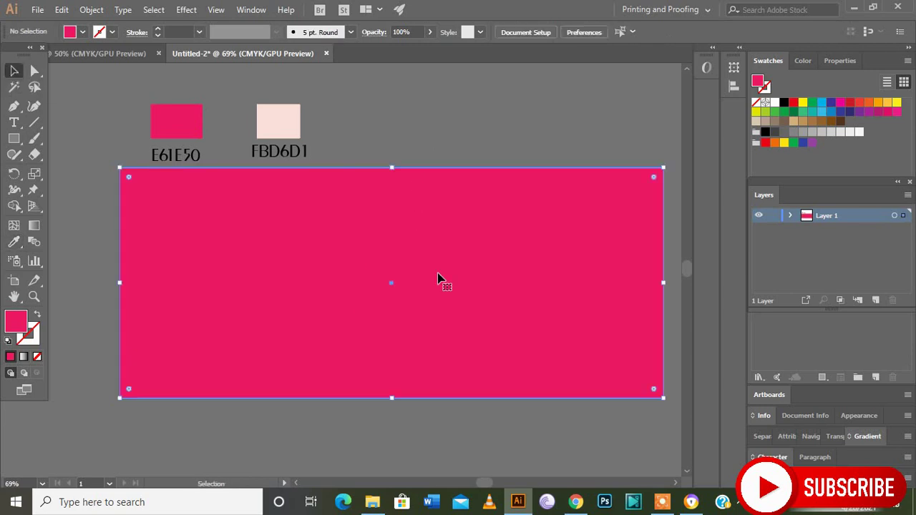
{"action": "left_click", "coordinate": [791, 216]}
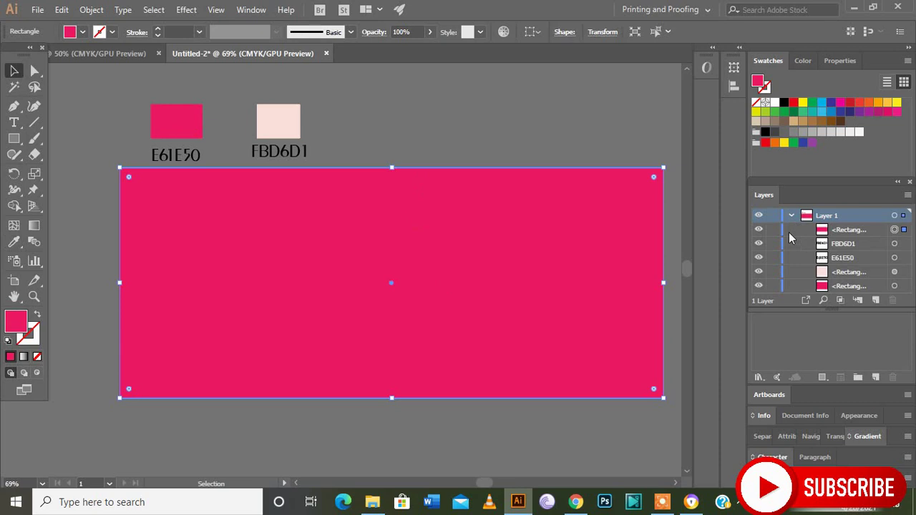
{"action": "left_click", "coordinate": [773, 230]}
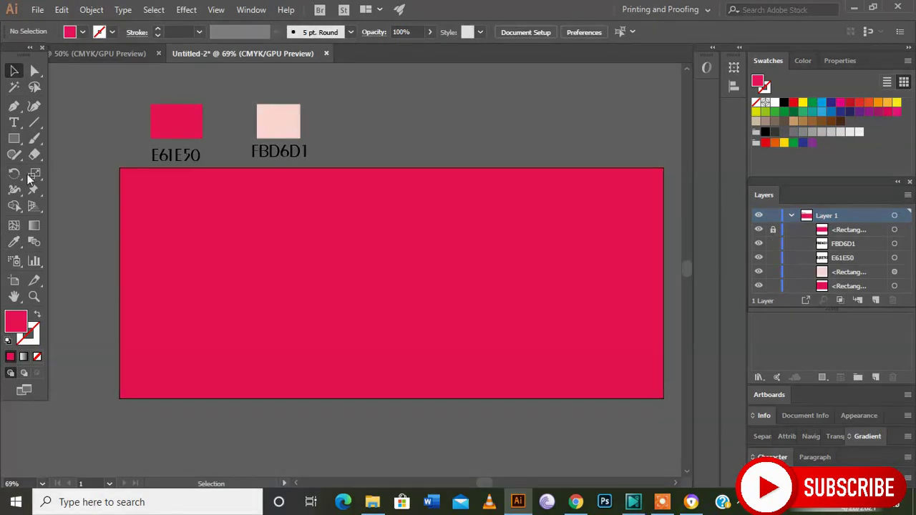
Place the woman-with-shopping-bags photo over the banner's left part and embed it
{"action": "left_click", "coordinate": [38, 10]}
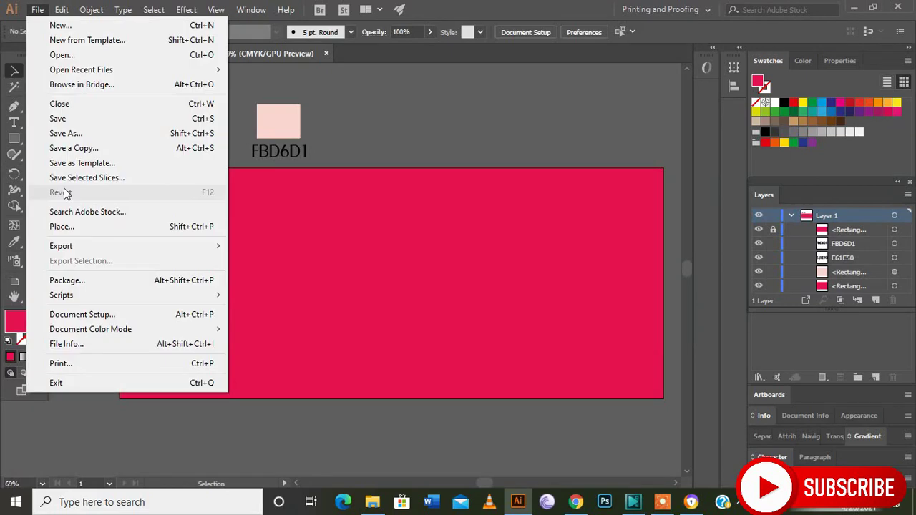
{"action": "left_click", "coordinate": [339, 252]}
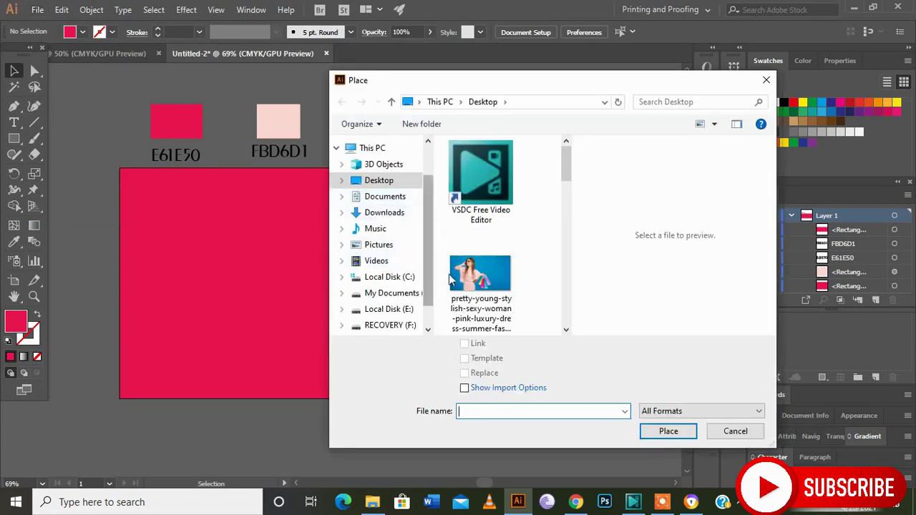
{"action": "left_click", "coordinate": [690, 432]}
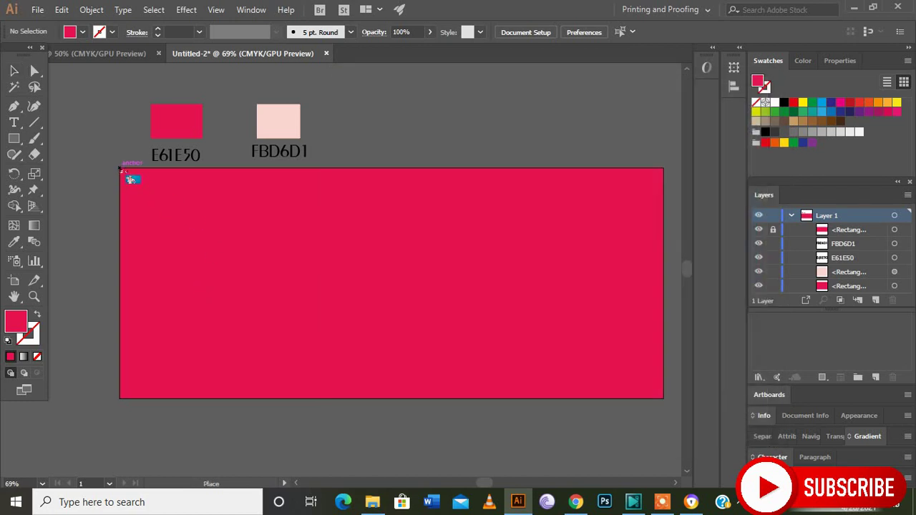
{"action": "mouse_move", "coordinate": [120, 169]}
{"action": "left_mouse_down"}
{"action": "mouse_move", "coordinate": [494, 491]}
{"action": "mouse_move", "coordinate": [517, 322]}
{"action": "left_mouse_up"}
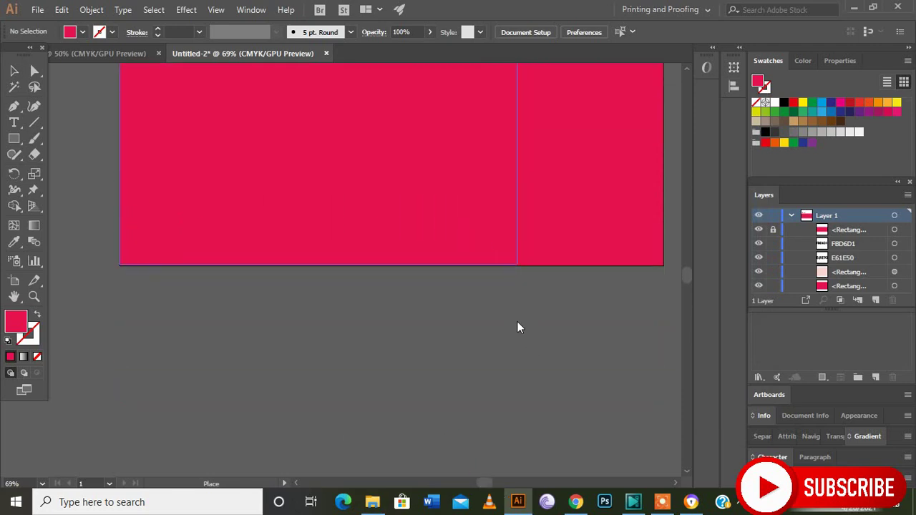
{"action": "scroll", "coordinate": [491, 304], "scroll_direction": "up", "scroll_amount": 3}
{"action": "scroll", "coordinate": [491, 303], "scroll_direction": "up", "scroll_amount": 2}
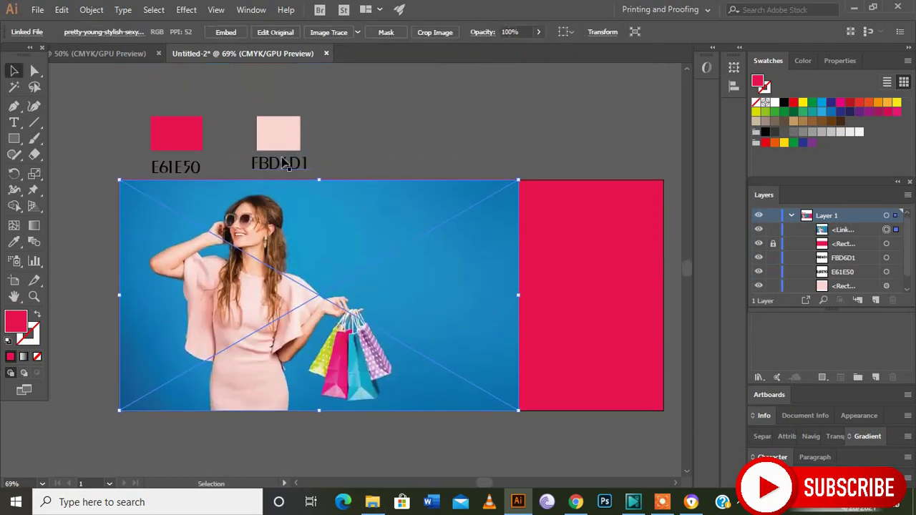
{"action": "left_click", "coordinate": [226, 32]}
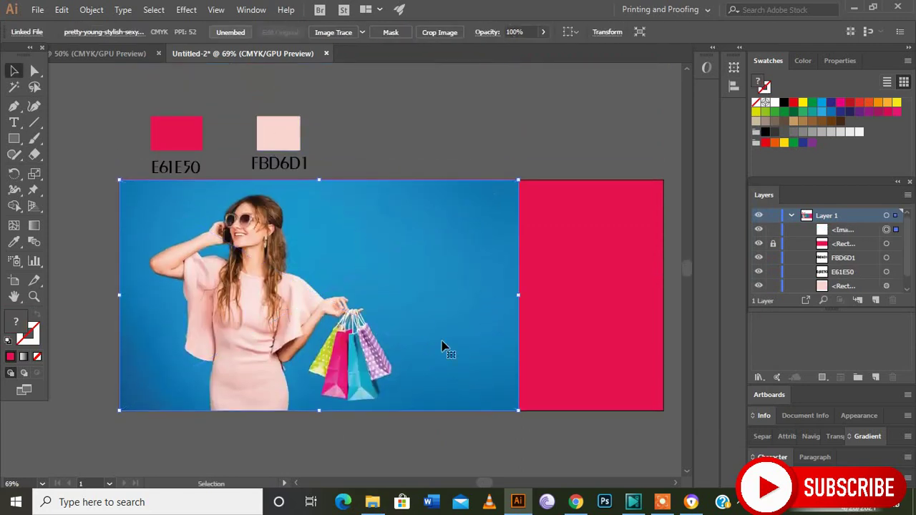
{"action": "key", "text": "ctrl+minus"}
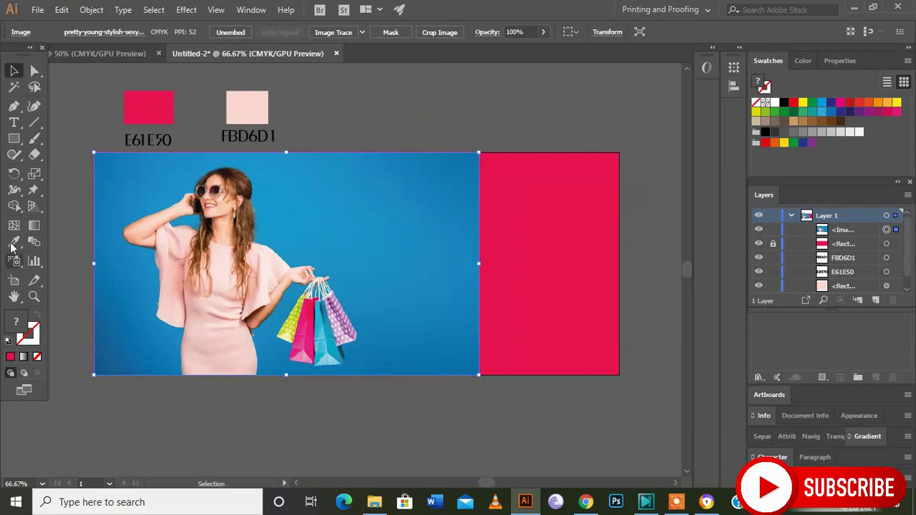
Draw a pink rectangle over the banner's right section, widened leftward over the photo
{"action": "left_click", "coordinate": [14, 138]}
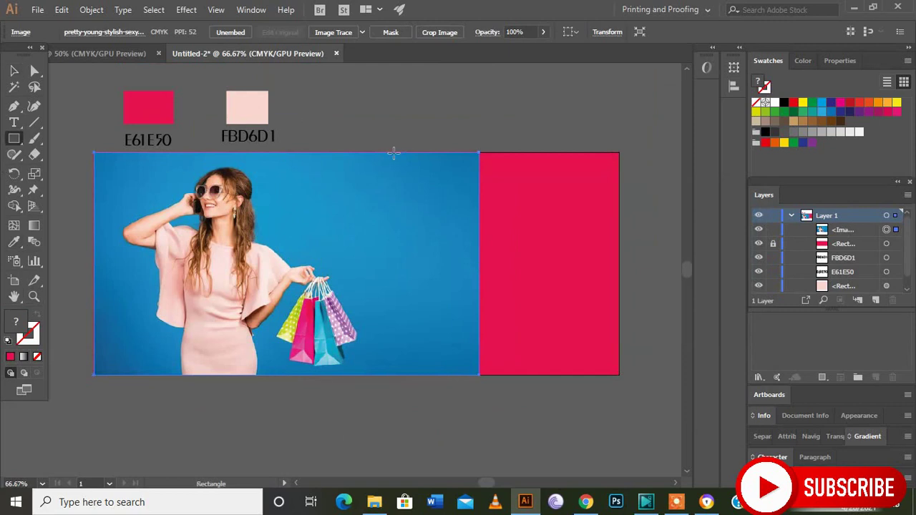
{"action": "left_click_drag", "start_coordinate": [395, 153], "coordinate": [528, 375]}
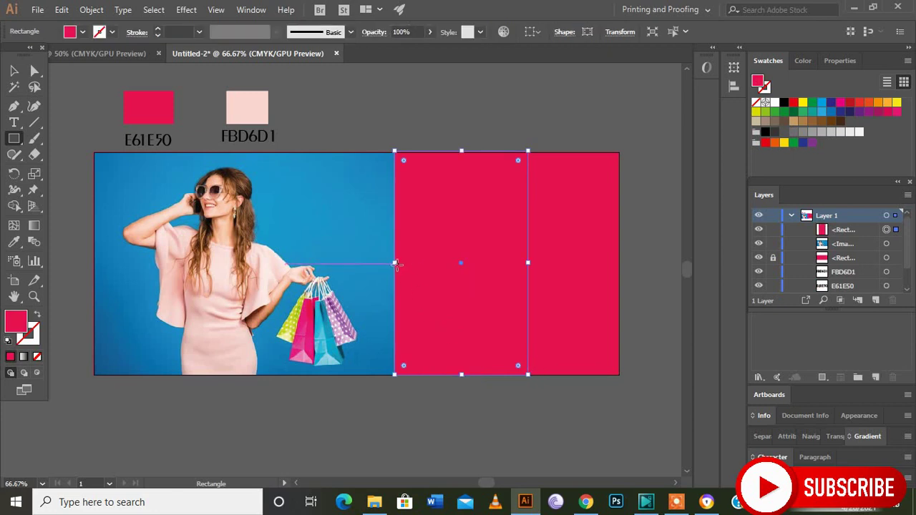
{"action": "left_click_drag", "start_coordinate": [396, 264], "coordinate": [379, 264]}
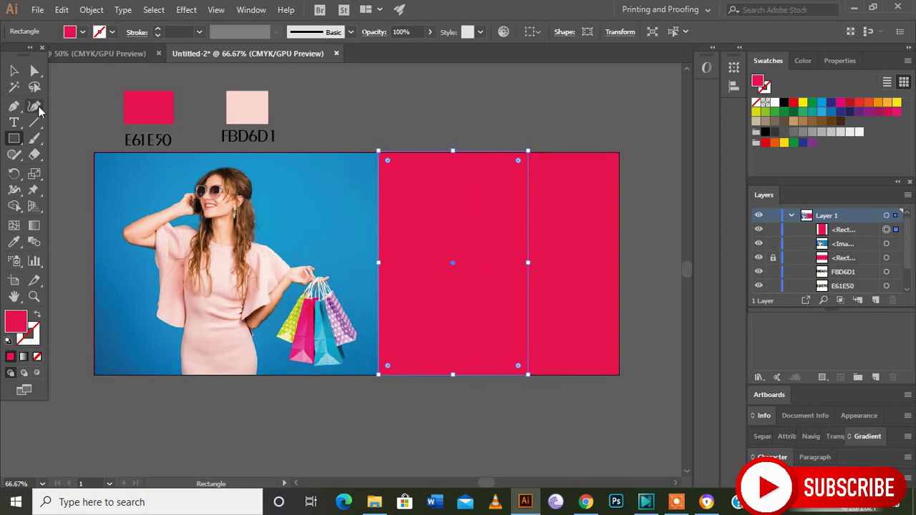
Lock the new pink rectangle in the Layers panel
{"action": "left_click", "coordinate": [13, 71]}
{"action": "left_click", "coordinate": [399, 102]}
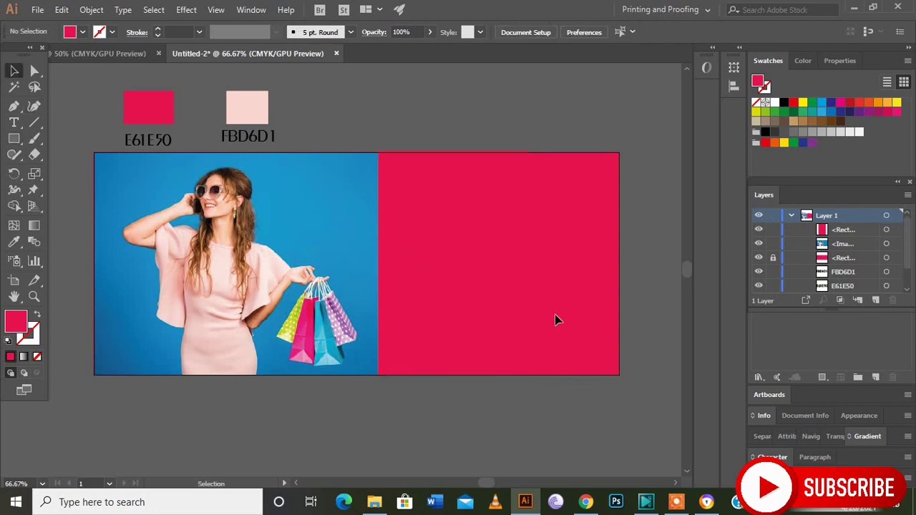
{"action": "left_click", "coordinate": [453, 243]}
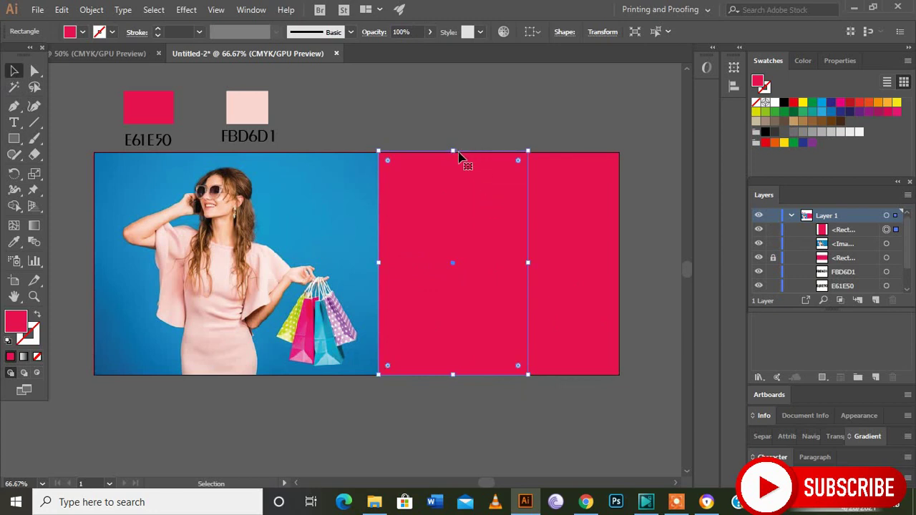
{"action": "left_click", "coordinate": [454, 151]}
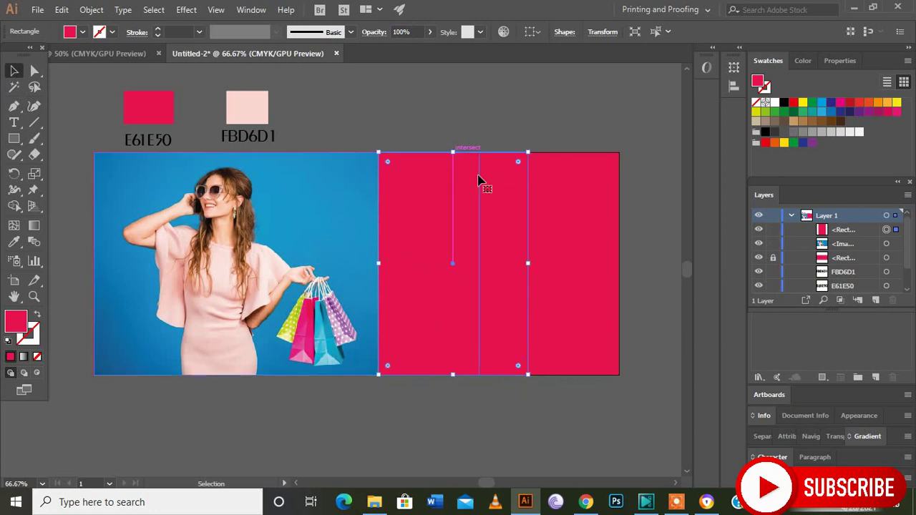
{"action": "left_click", "coordinate": [772, 229]}
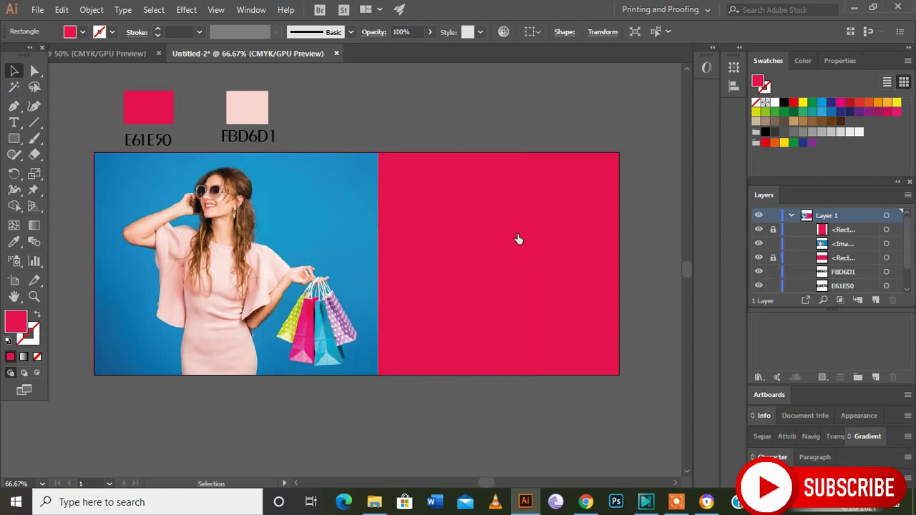
Draw an open rectangular frame path with the Pen tool, leaving a gap in its top edge
{"action": "left_click", "coordinate": [16, 108]}
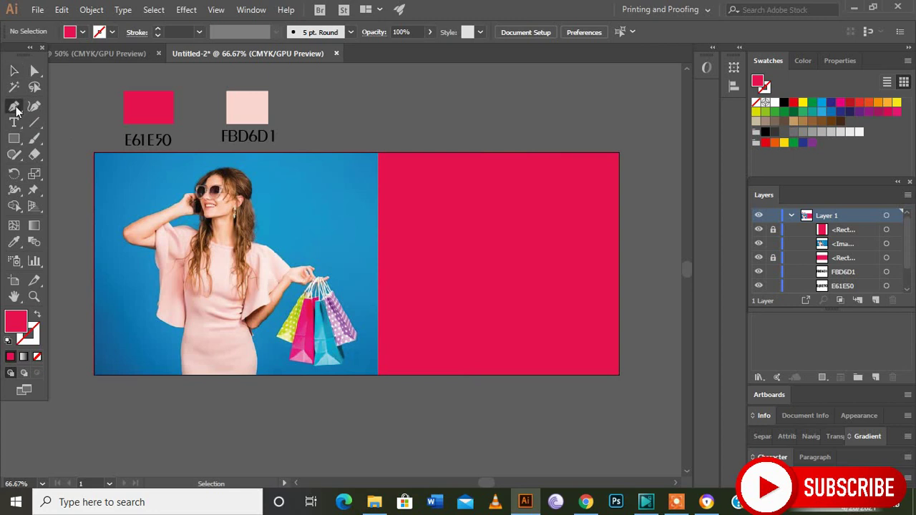
{"action": "left_click", "coordinate": [448, 201]}
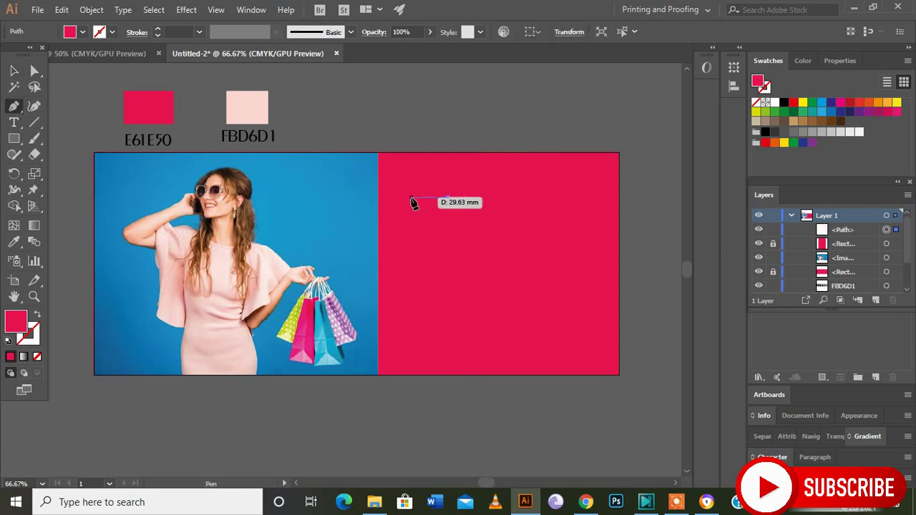
{"action": "left_click", "coordinate": [408, 197]}
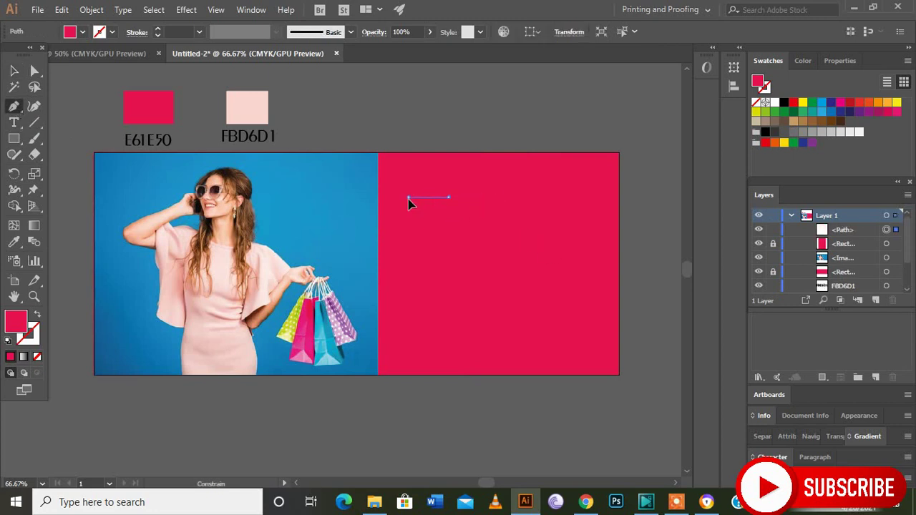
{"action": "left_click", "coordinate": [408, 320]}
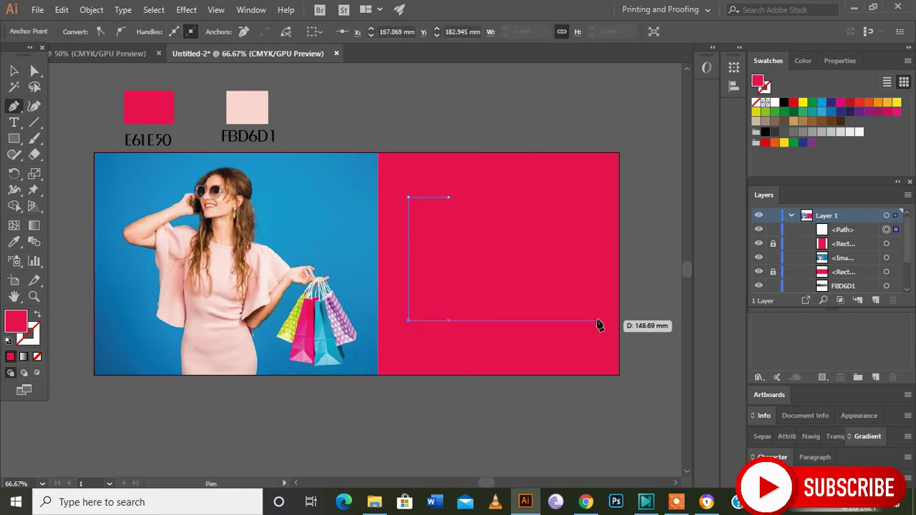
{"action": "left_click", "coordinate": [591, 321]}
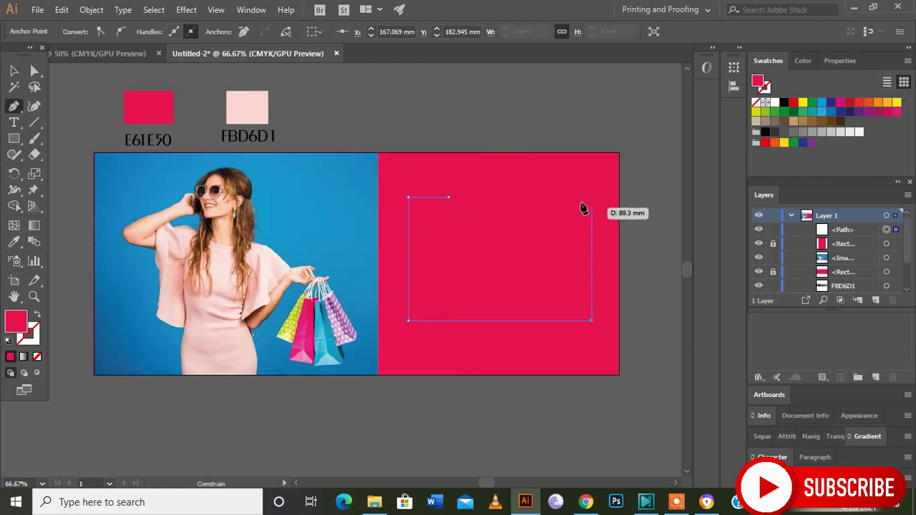
{"action": "left_click", "coordinate": [591, 198]}
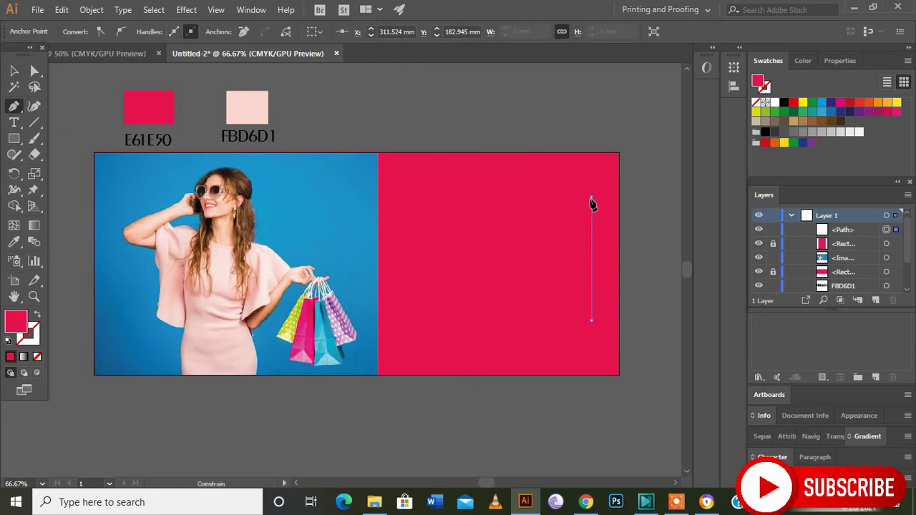
{"action": "left_click", "coordinate": [542, 198]}
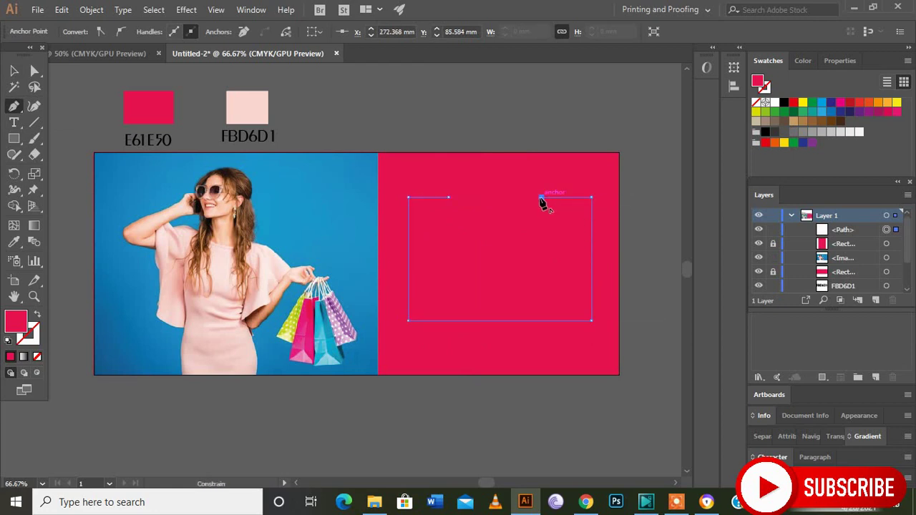
Give the frame a 2 pt FBD6D1 pale pink outline instead of a fill
{"action": "left_click", "coordinate": [13, 70]}
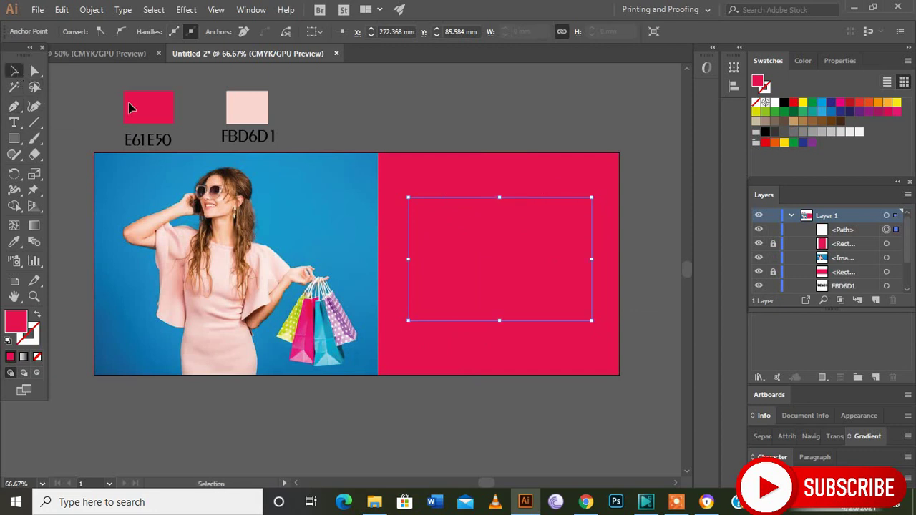
{"action": "left_click", "coordinate": [391, 117]}
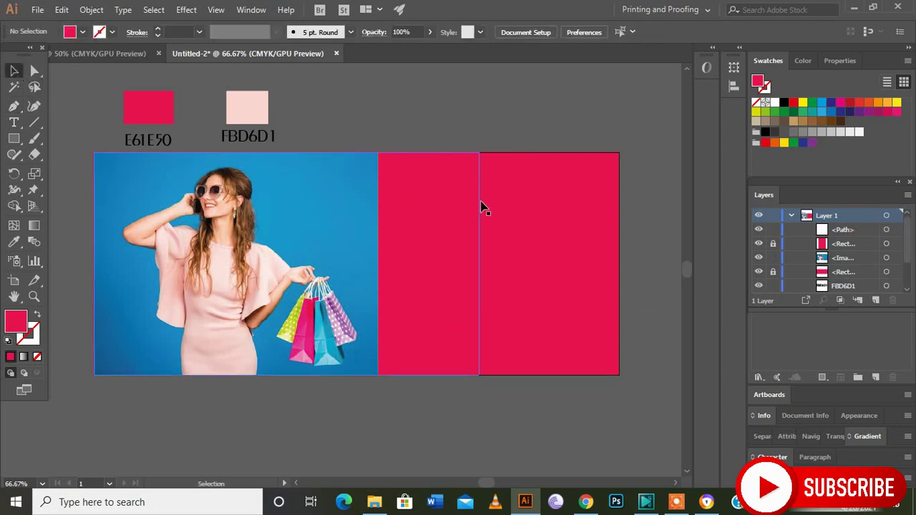
{"action": "left_click", "coordinate": [495, 203]}
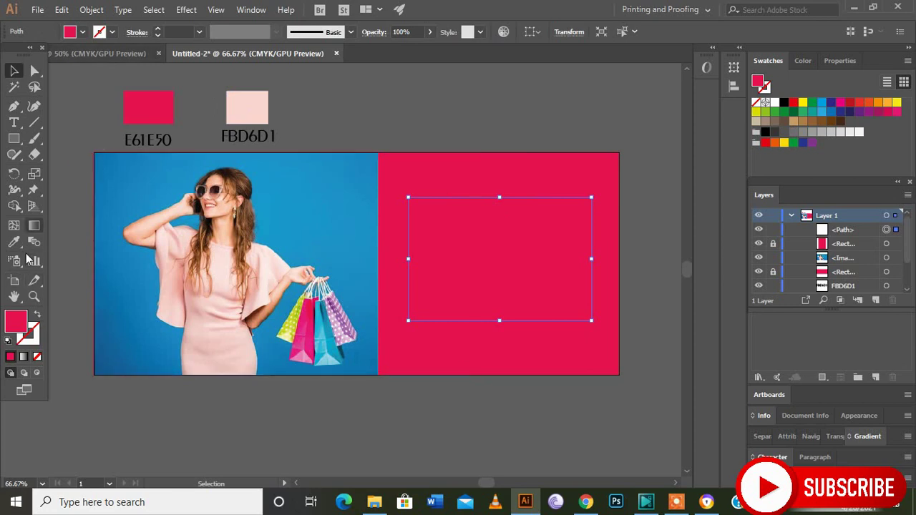
{"action": "left_click", "coordinate": [14, 242]}
{"action": "left_click", "coordinate": [240, 123]}
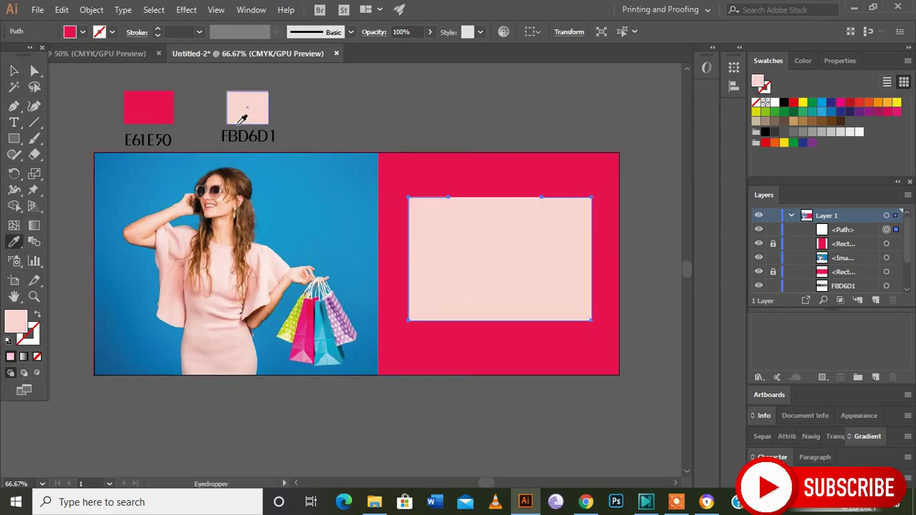
{"action": "left_click", "coordinate": [42, 319]}
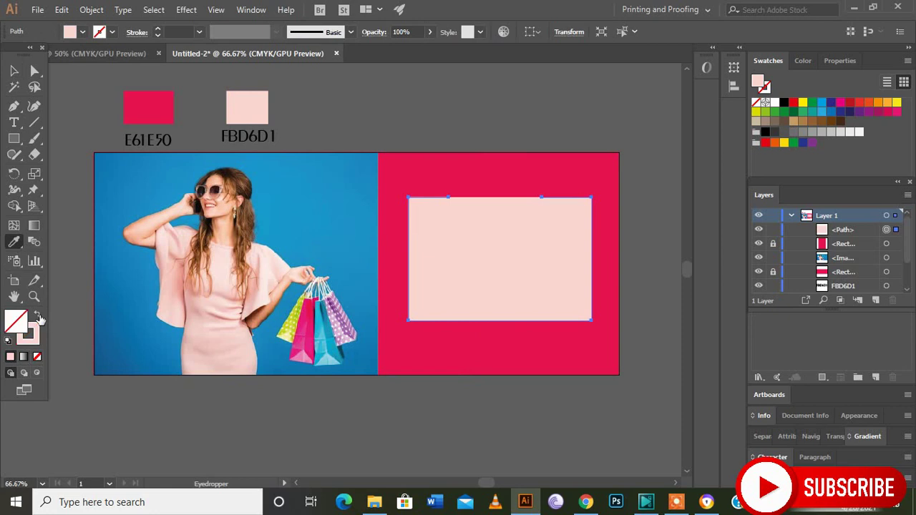
{"action": "left_click", "coordinate": [199, 31]}
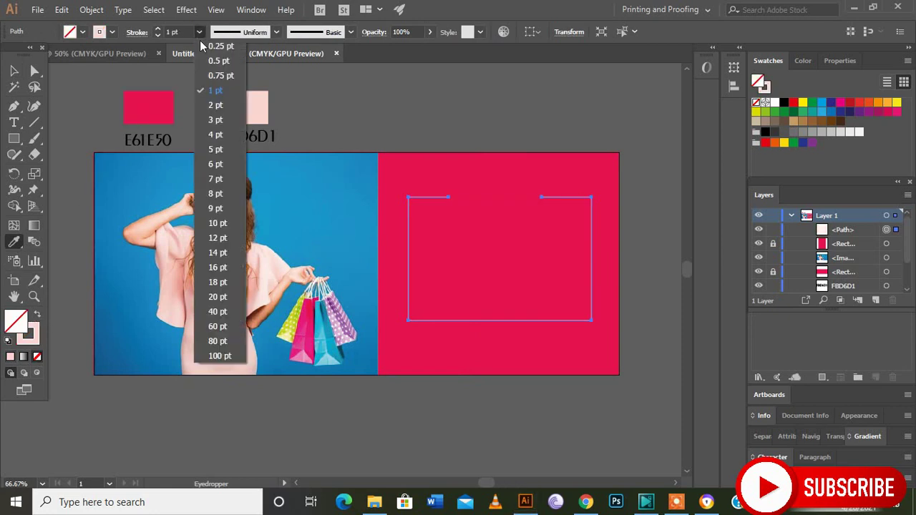
{"action": "left_click", "coordinate": [208, 103]}
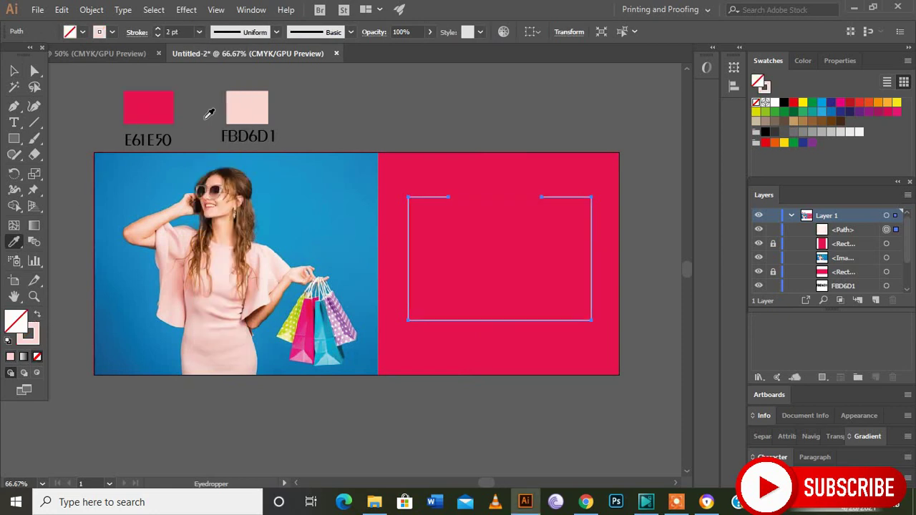
{"action": "left_click", "coordinate": [14, 70]}
{"action": "left_click", "coordinate": [72, 214]}
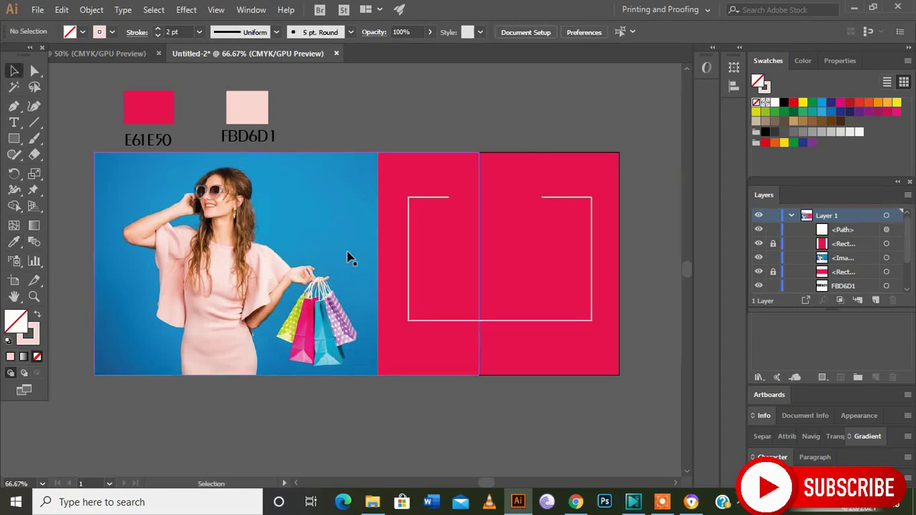
{"action": "left_click", "coordinate": [14, 122]}
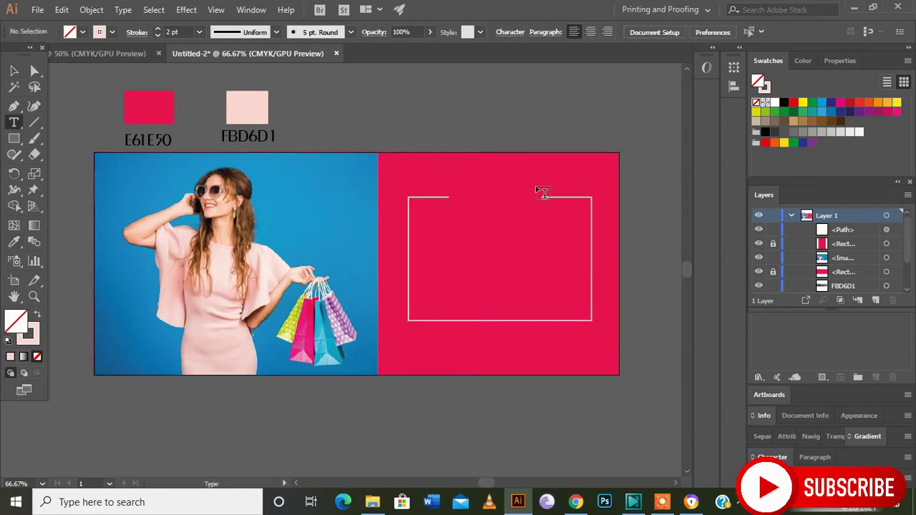
Type a 72 pt '60' in the frame's top gap and scale it up to fill the gap
{"action": "left_click", "coordinate": [499, 175]}
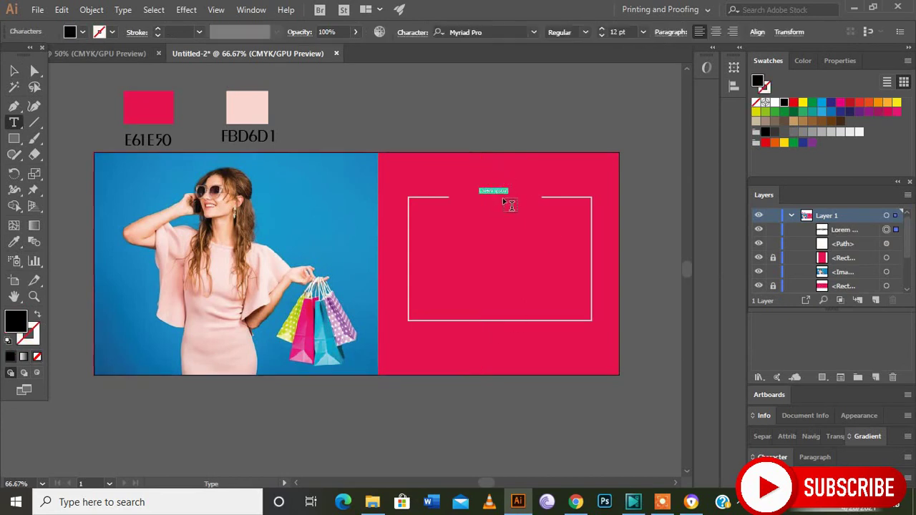
{"action": "left_click", "coordinate": [645, 33]}
{"action": "left_click", "coordinate": [641, 255]}
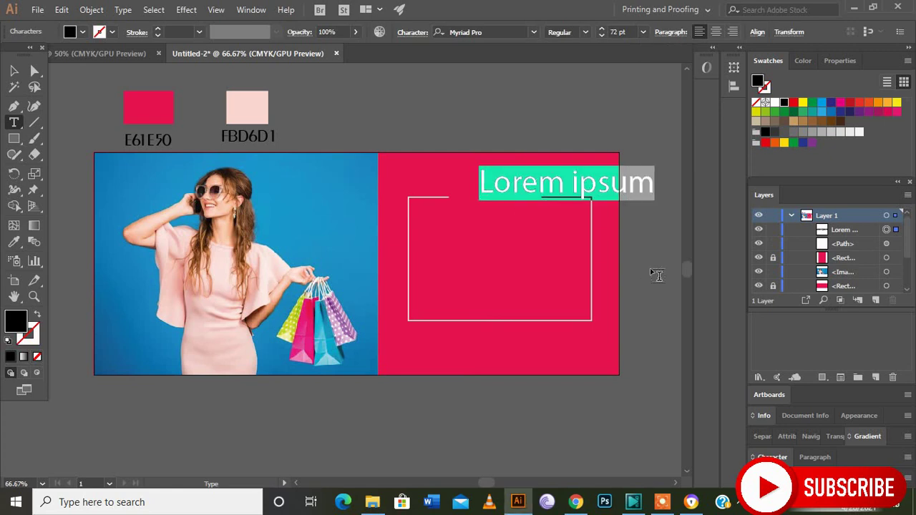
{"action": "type", "text": "60"}
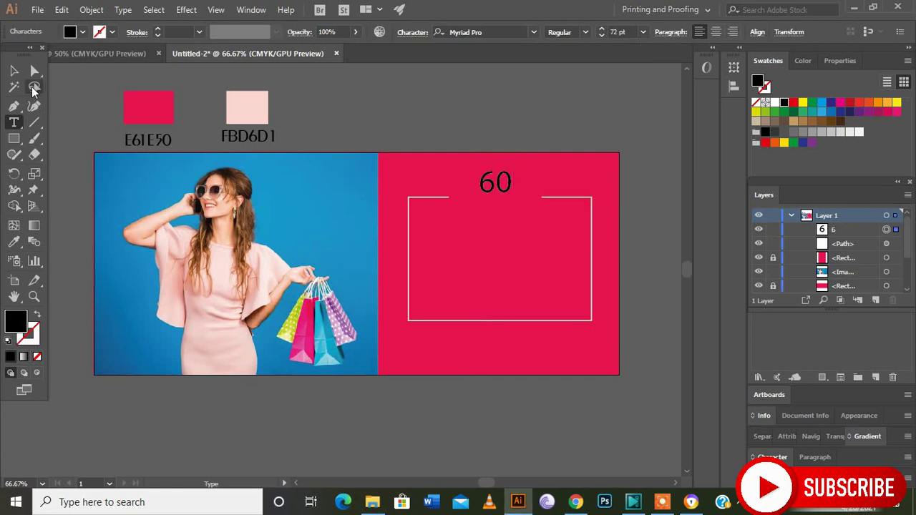
{"action": "left_click", "coordinate": [14, 70]}
{"action": "mouse_move", "coordinate": [499, 187]}
{"action": "left_mouse_down"}
{"action": "mouse_move", "coordinate": [479, 199]}
{"action": "mouse_move", "coordinate": [522, 245]}
{"action": "mouse_move", "coordinate": [527, 231]}
{"action": "mouse_move", "coordinate": [524, 238]}
{"action": "mouse_move", "coordinate": [504, 215]}
{"action": "left_mouse_up"}
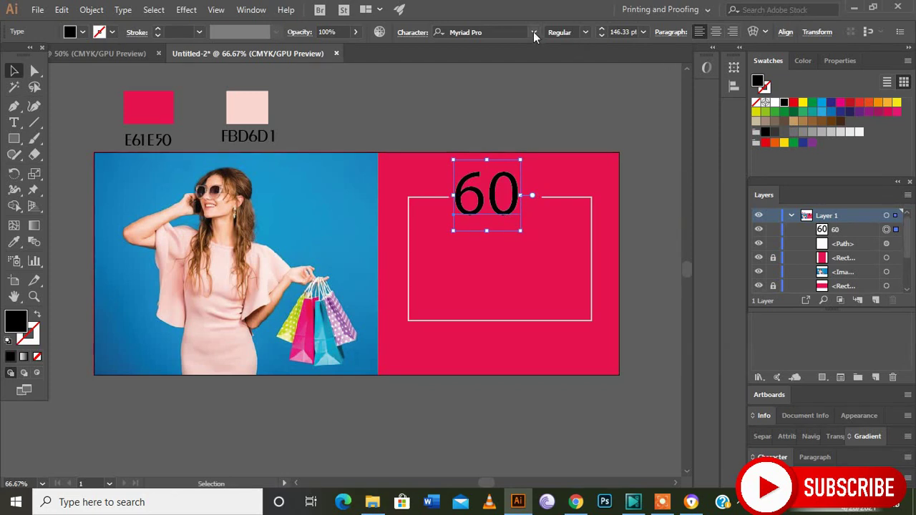
Set the 60 in Abenda Bold, nudge it slightly left, and fill it FBD6D1 pale pink
{"action": "left_click", "coordinate": [534, 31]}
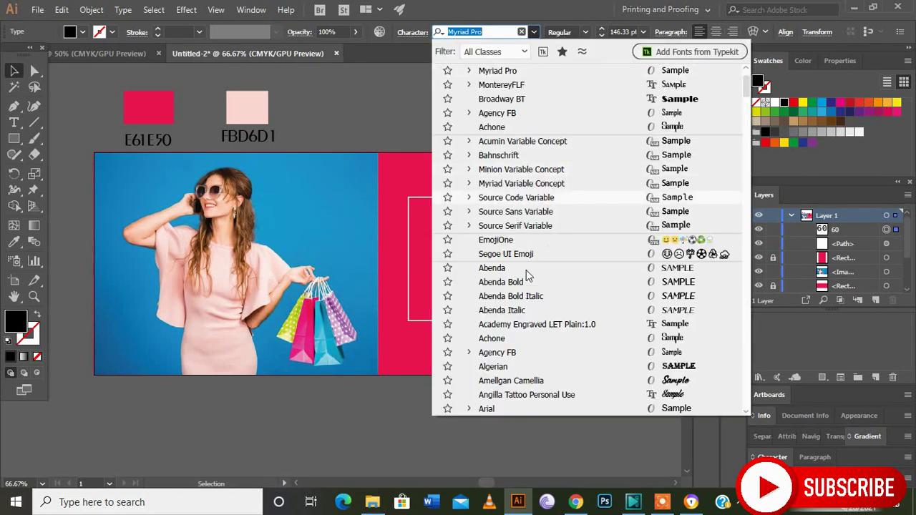
{"action": "left_click", "coordinate": [511, 285]}
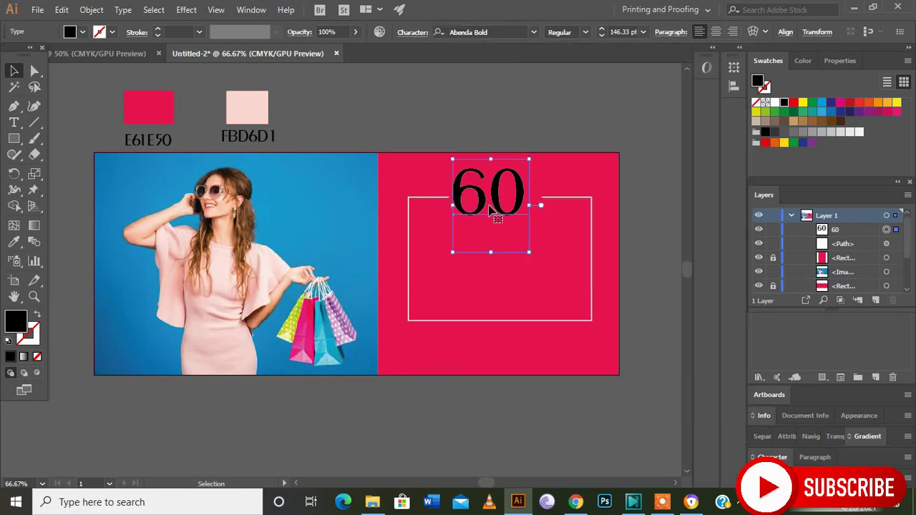
{"action": "left_click_drag", "start_coordinate": [494, 214], "coordinate": [492, 213]}
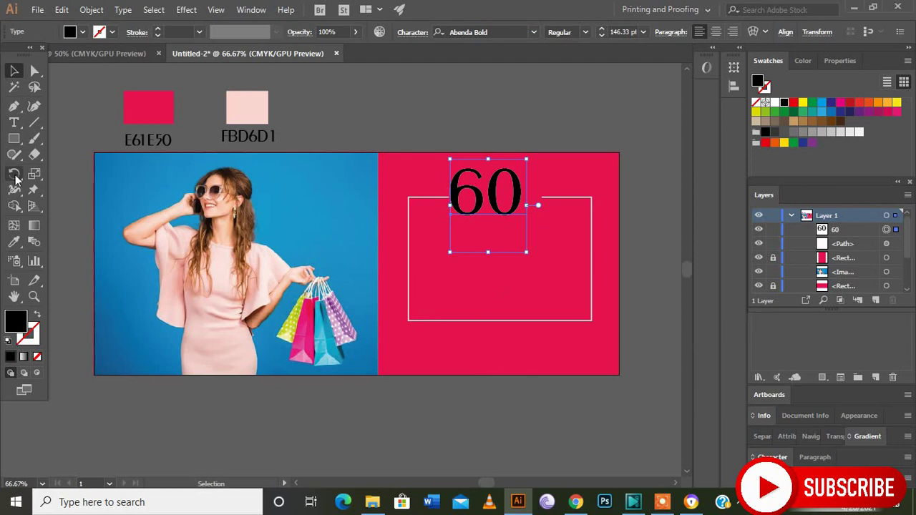
{"action": "left_click", "coordinate": [15, 243]}
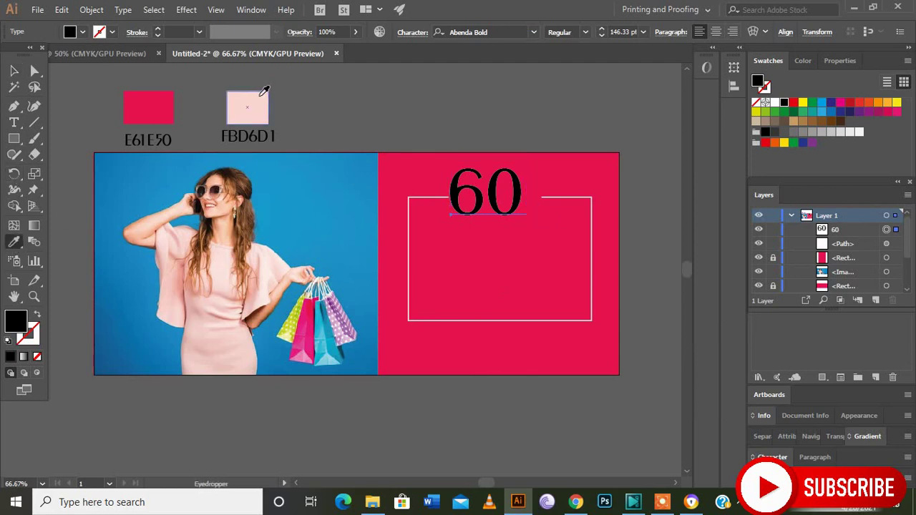
{"action": "left_click", "coordinate": [262, 92]}
{"action": "left_click", "coordinate": [14, 71]}
{"action": "left_click", "coordinate": [399, 107]}
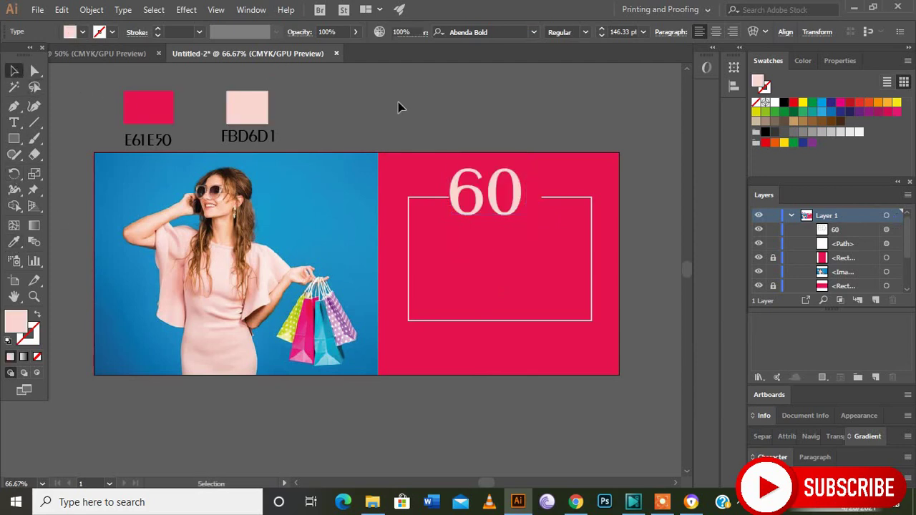
{"action": "left_click", "coordinate": [659, 256]}
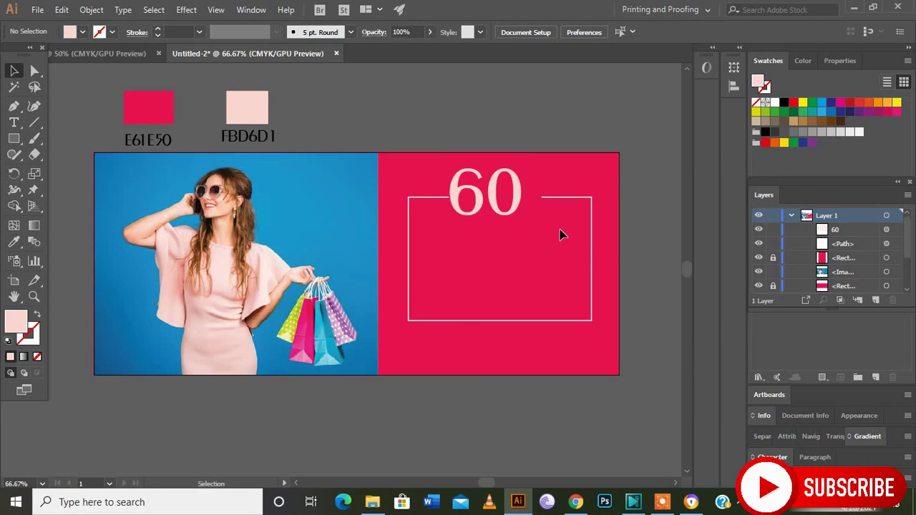
Make a FBD6D1 pale pink percent sign, enlarged to about 55 pt at the 60's upper right
{"action": "left_click", "coordinate": [13, 122]}
{"action": "left_click", "coordinate": [493, 254]}
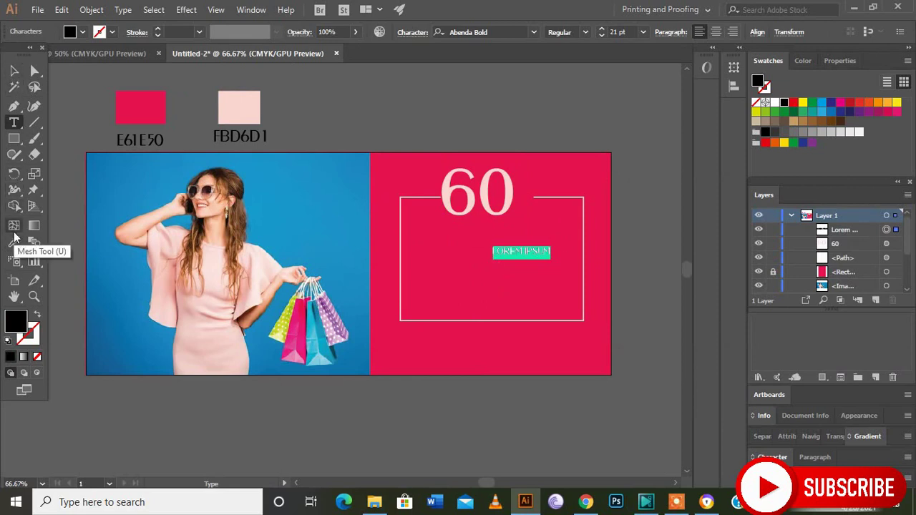
{"action": "key", "text": "BackSpace"}
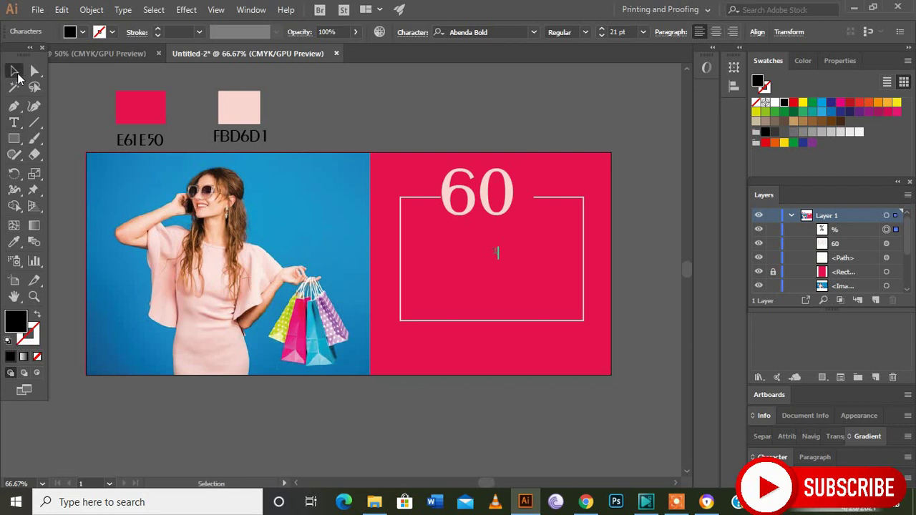
{"action": "left_click", "coordinate": [13, 70]}
{"action": "left_click", "coordinate": [14, 244]}
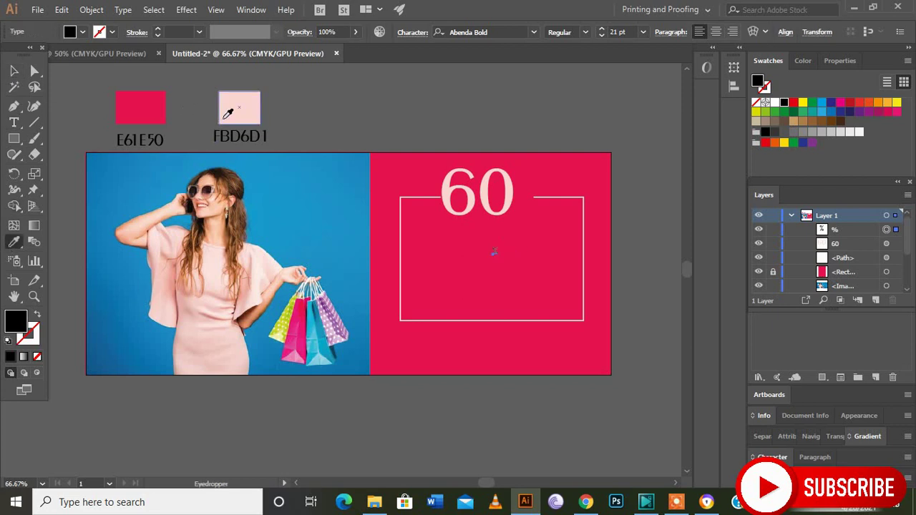
{"action": "left_click", "coordinate": [224, 113]}
{"action": "left_click", "coordinate": [13, 70]}
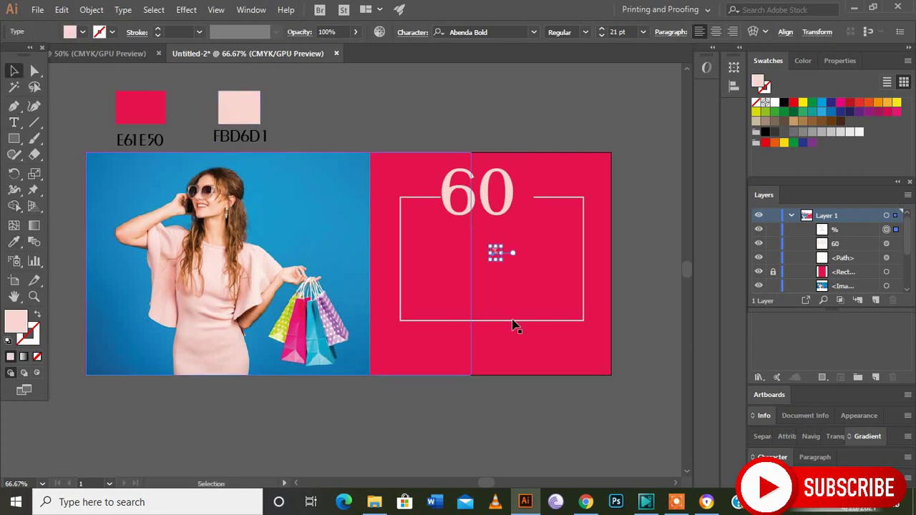
{"action": "mouse_move", "coordinate": [502, 258]}
{"action": "left_mouse_down"}
{"action": "mouse_move", "coordinate": [506, 272]}
{"action": "mouse_move", "coordinate": [525, 185]}
{"action": "left_mouse_up"}
{"action": "left_click", "coordinate": [510, 252]}
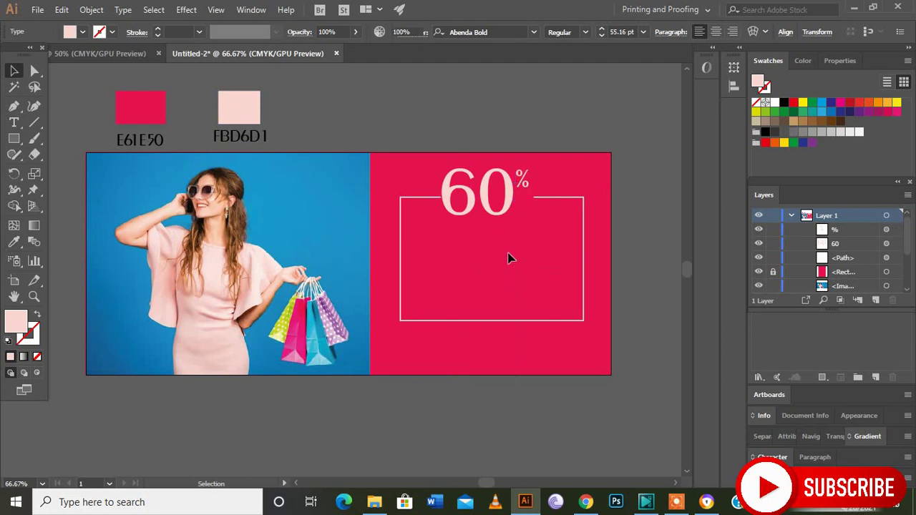
Copy and paste the percent sign, placing the copy just below the original
{"action": "left_click", "coordinate": [525, 185]}
{"action": "left_click", "coordinate": [62, 9]}
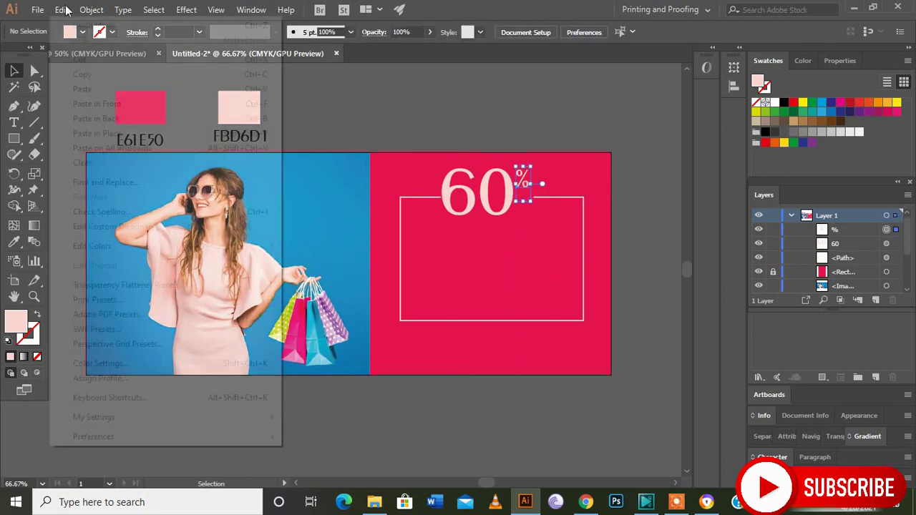
{"action": "left_click", "coordinate": [96, 77]}
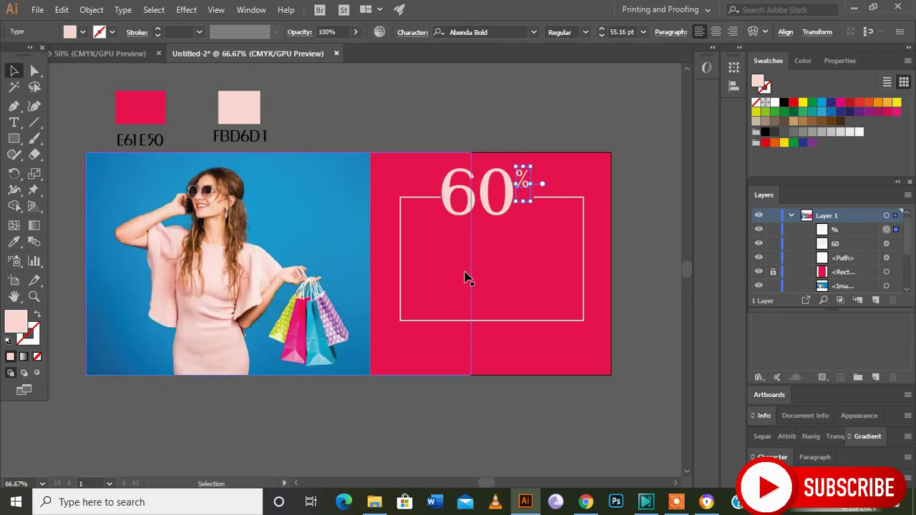
{"action": "left_click", "coordinate": [61, 10]}
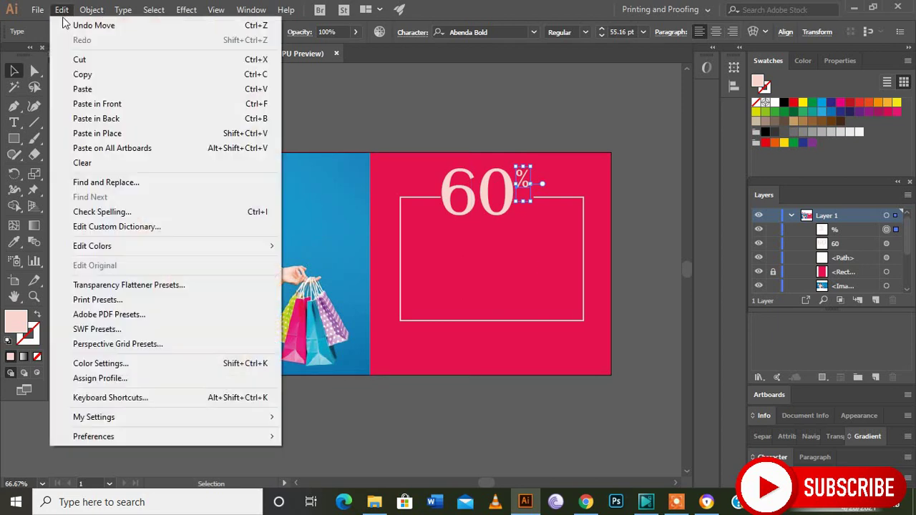
{"action": "left_click", "coordinate": [86, 89]}
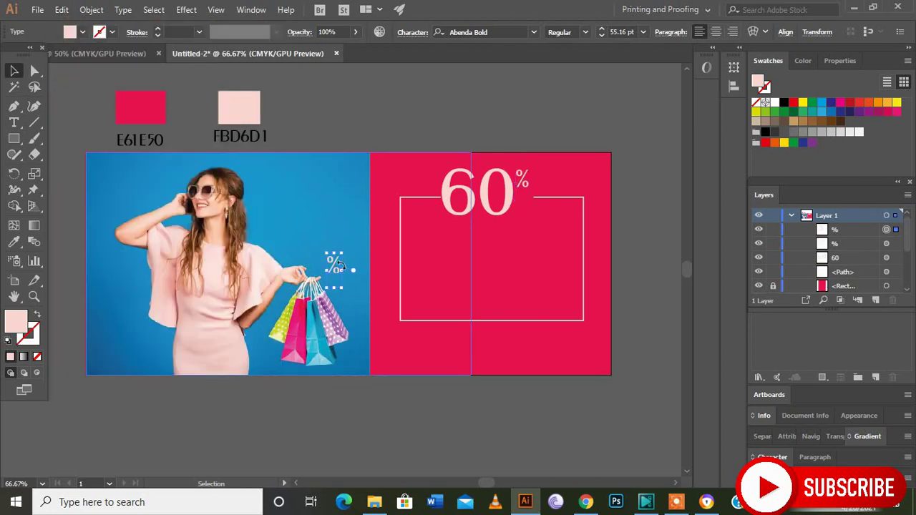
{"action": "mouse_move", "coordinate": [334, 268]}
{"action": "left_mouse_down"}
{"action": "mouse_move", "coordinate": [528, 214]}
{"action": "mouse_move", "coordinate": [516, 217]}
{"action": "left_mouse_up"}
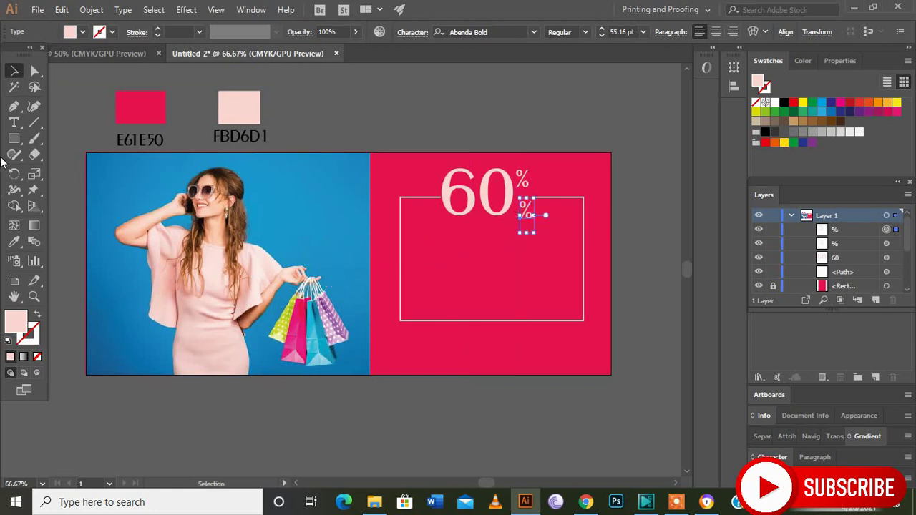
Retype the copy as 'OFF' at 36 pt and tuck it under the percent sign
{"action": "left_click", "coordinate": [14, 123]}
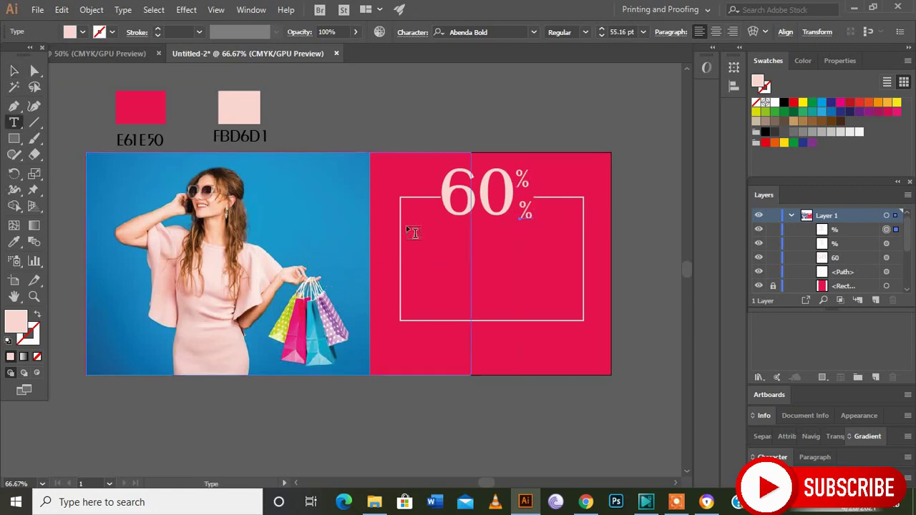
{"action": "double_click", "coordinate": [524, 214]}
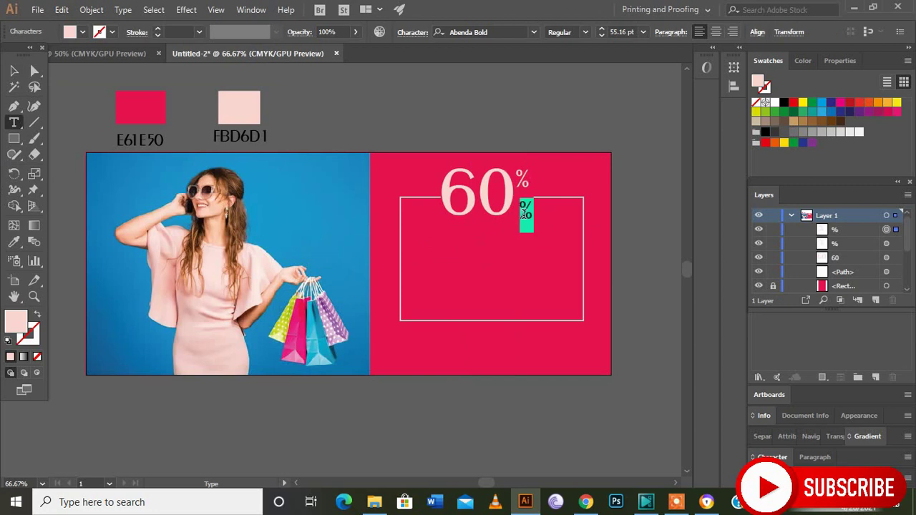
{"action": "type", "text": "oFF"}
{"action": "left_click", "coordinate": [14, 70]}
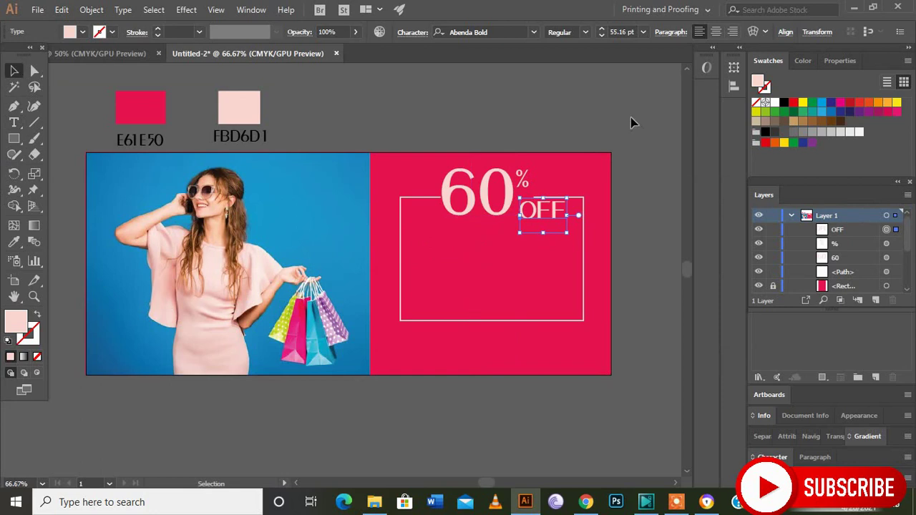
{"action": "left_click", "coordinate": [643, 32]}
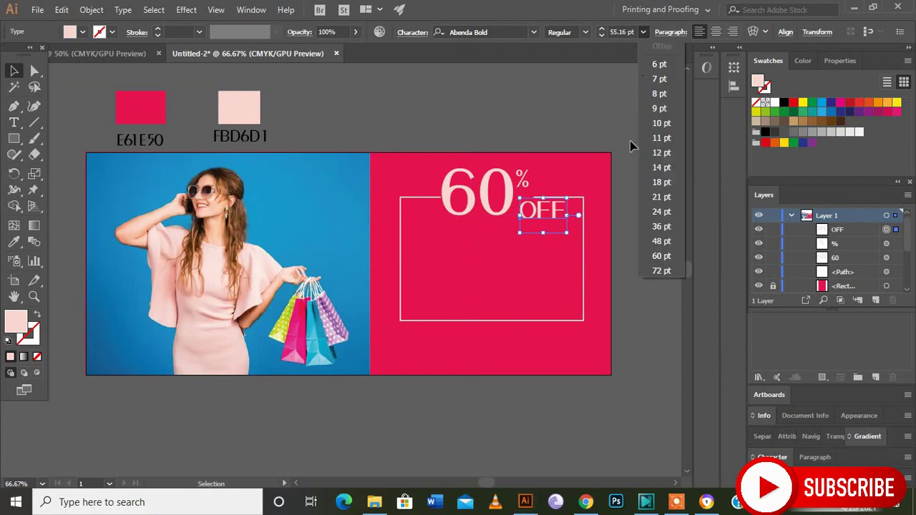
{"action": "left_click", "coordinate": [656, 226]}
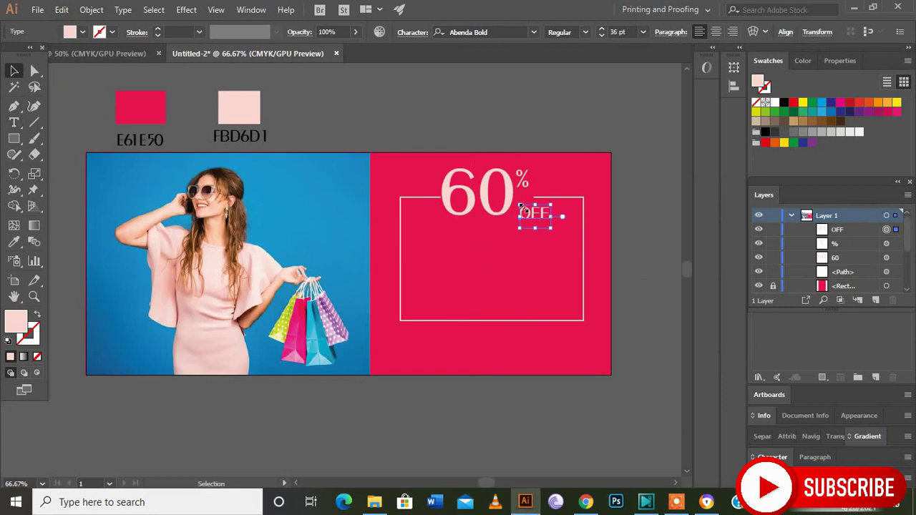
{"action": "left_click_drag", "start_coordinate": [530, 218], "coordinate": [522, 207]}
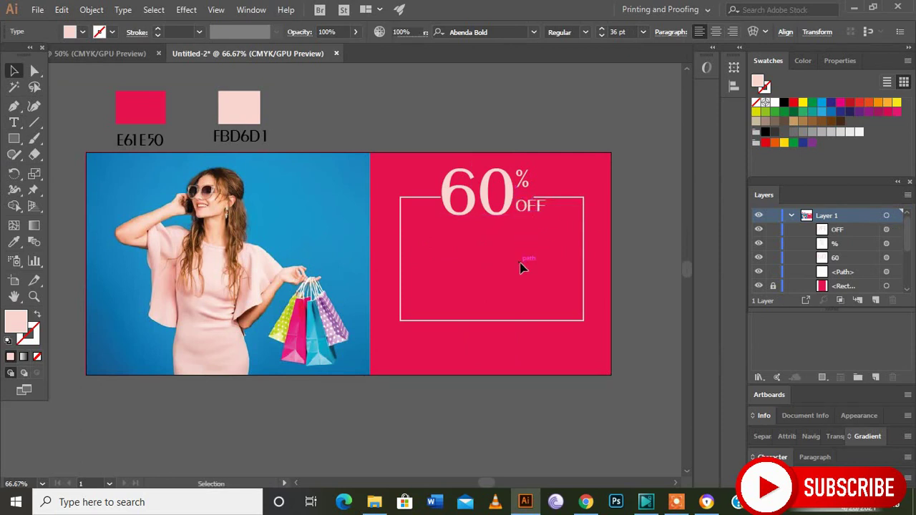
{"action": "left_click", "coordinate": [522, 268]}
{"action": "left_click", "coordinate": [533, 212]}
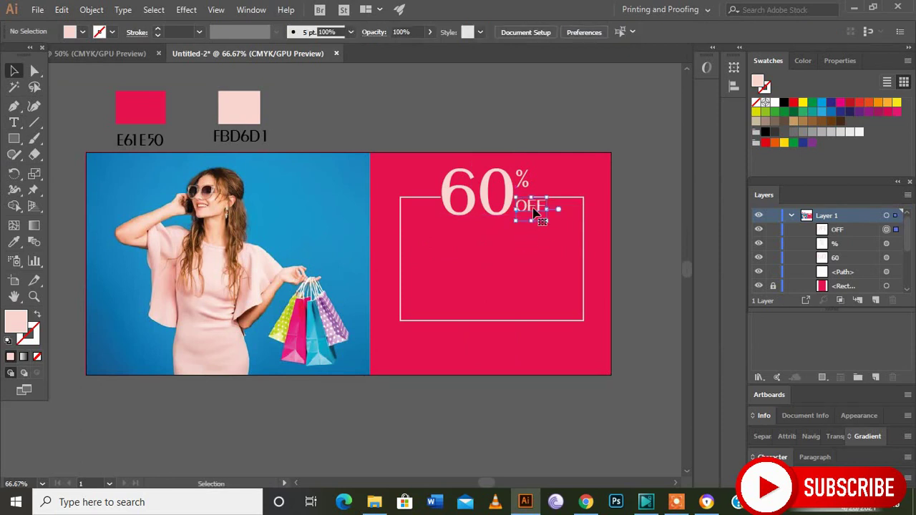
{"action": "left_click", "coordinate": [523, 283]}
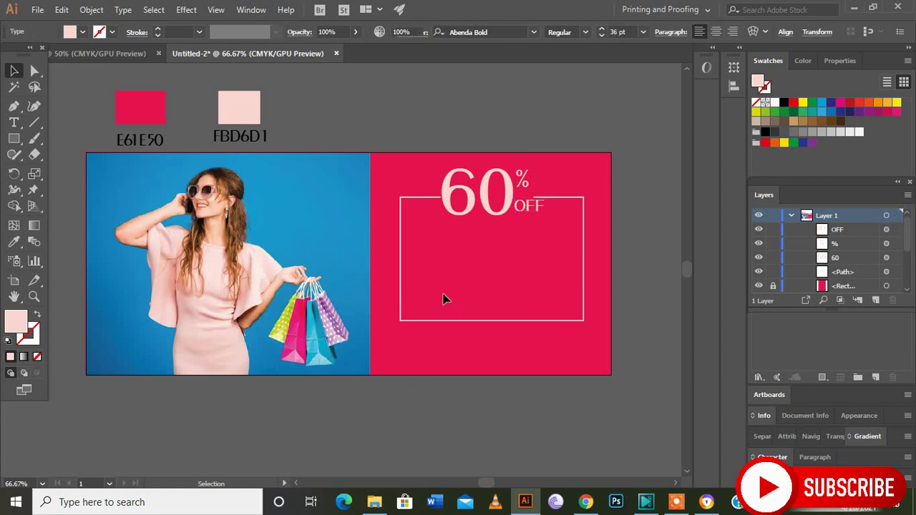
{"action": "left_click", "coordinate": [13, 123]}
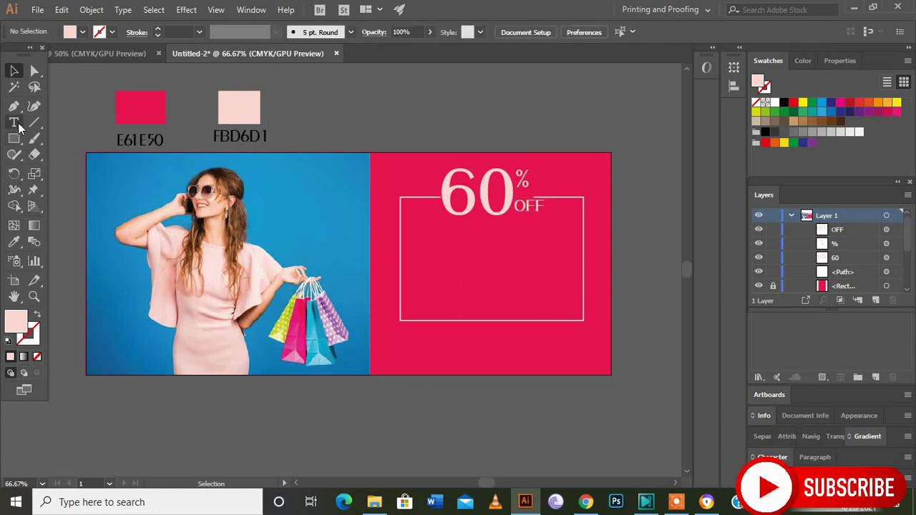
{"action": "left_click", "coordinate": [428, 249]}
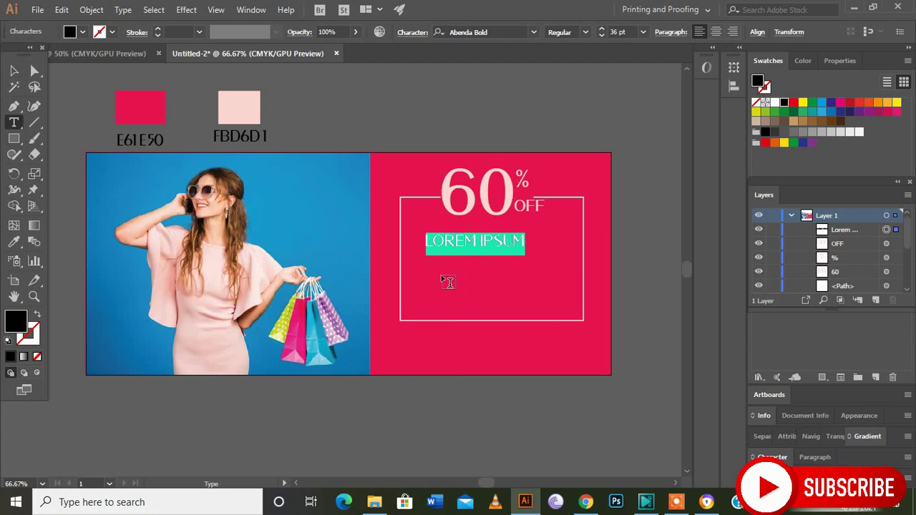
Add a FBD6D1 pale pink 'FOR ONLINE ORDER' line centred under 60% OFF
{"action": "type", "text": "FOR ONLINE ORDER"}
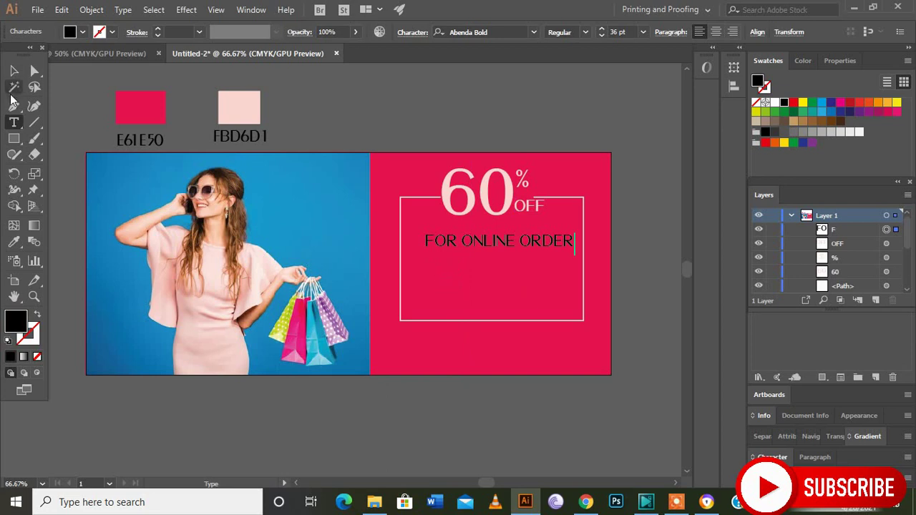
{"action": "left_click", "coordinate": [13, 71]}
{"action": "left_click_drag", "start_coordinate": [517, 252], "coordinate": [513, 249]}
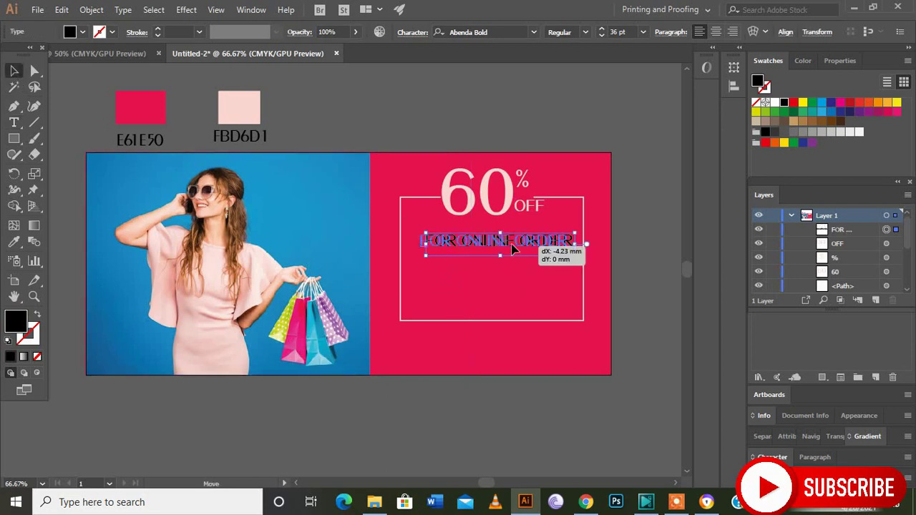
{"action": "left_click", "coordinate": [13, 242]}
{"action": "left_click", "coordinate": [239, 98]}
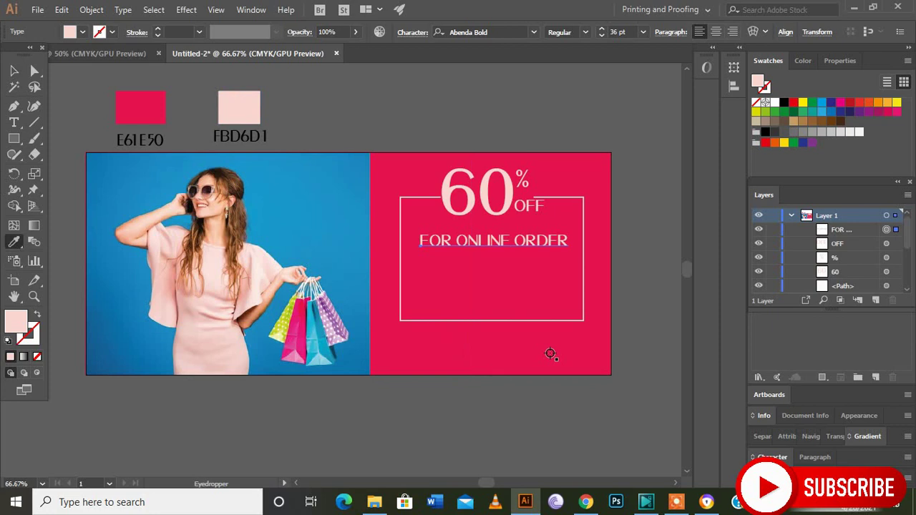
{"action": "left_click", "coordinate": [13, 122]}
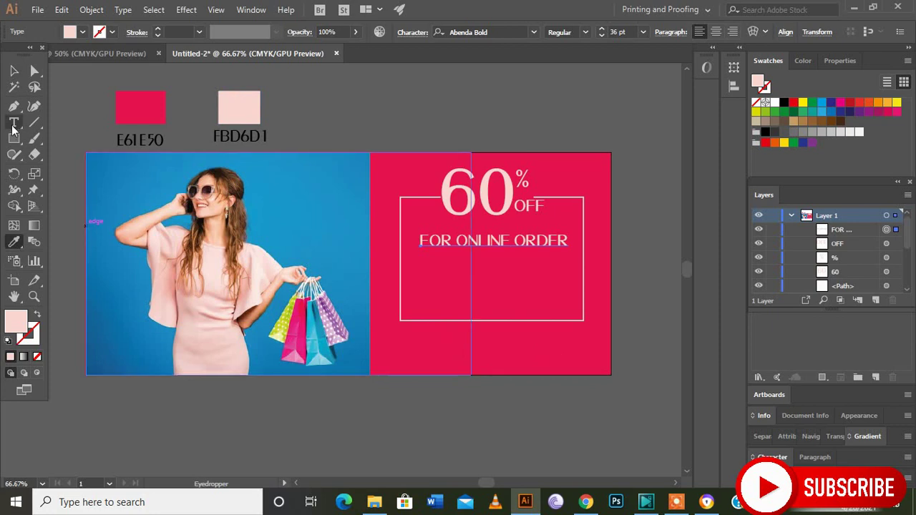
Type the 'JUST FOR YOU' slogan below FOR ONLINE ORDER and set it to 72 pt
{"action": "left_click", "coordinate": [427, 278]}
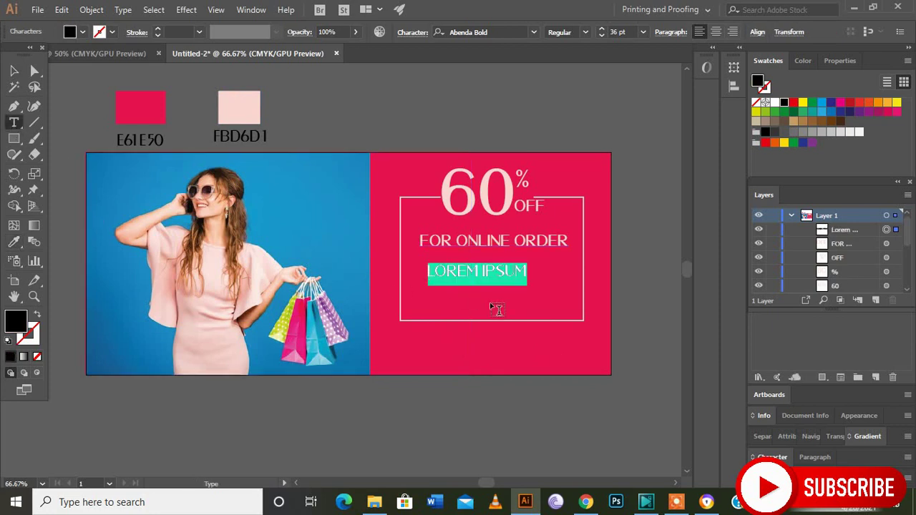
{"action": "type", "text": "JUST F"}
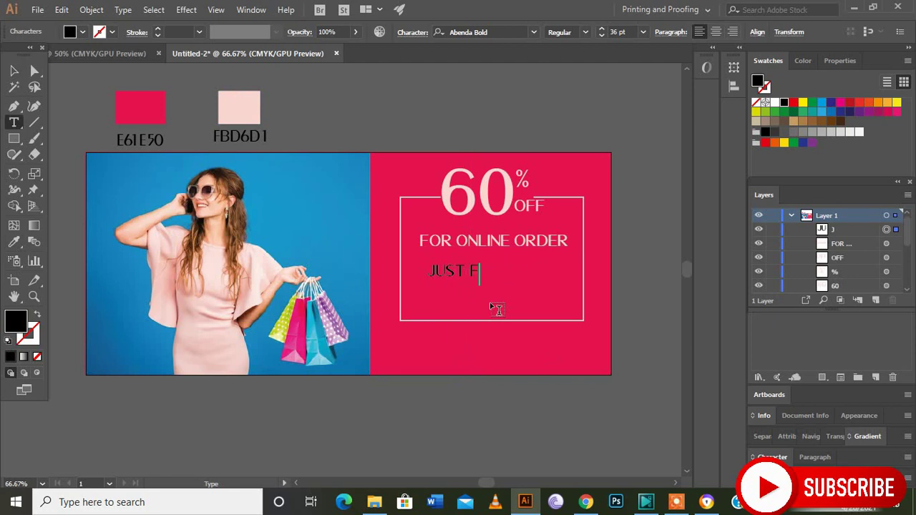
{"action": "type", "text": "OR YOU"}
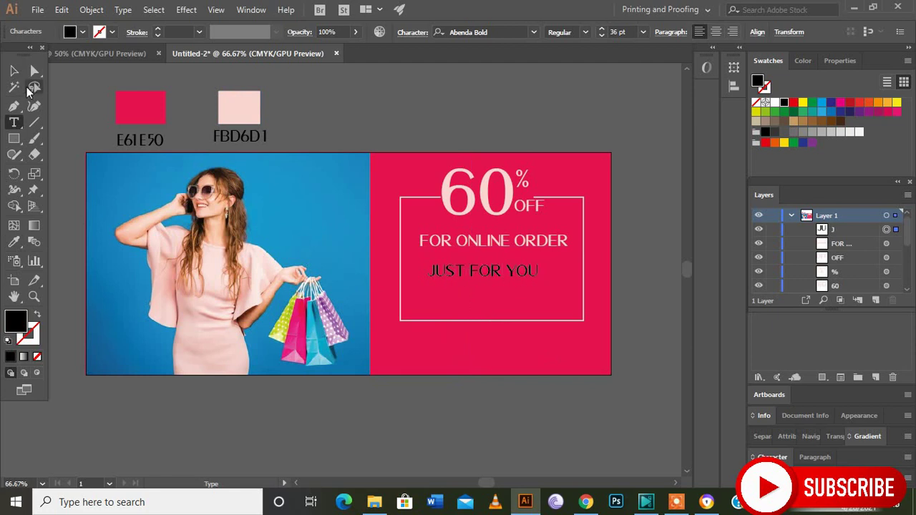
{"action": "left_click", "coordinate": [23, 71]}
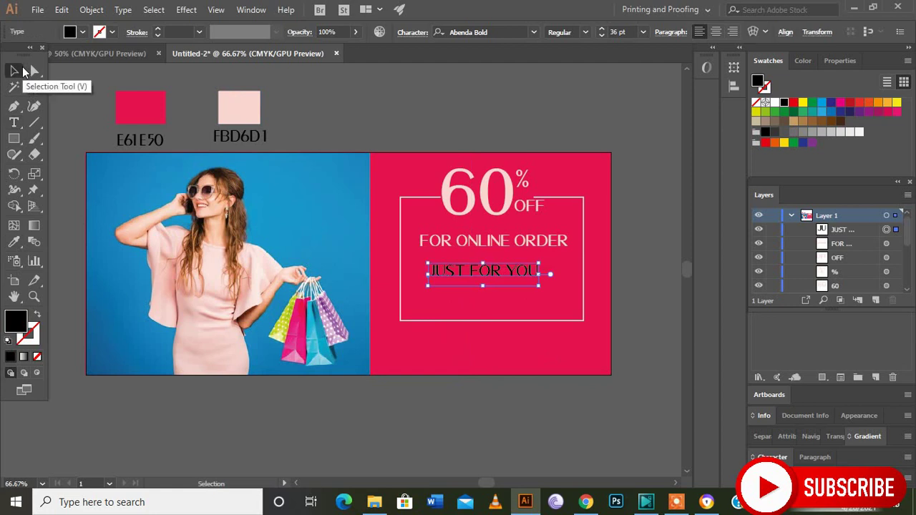
{"action": "left_click", "coordinate": [644, 33]}
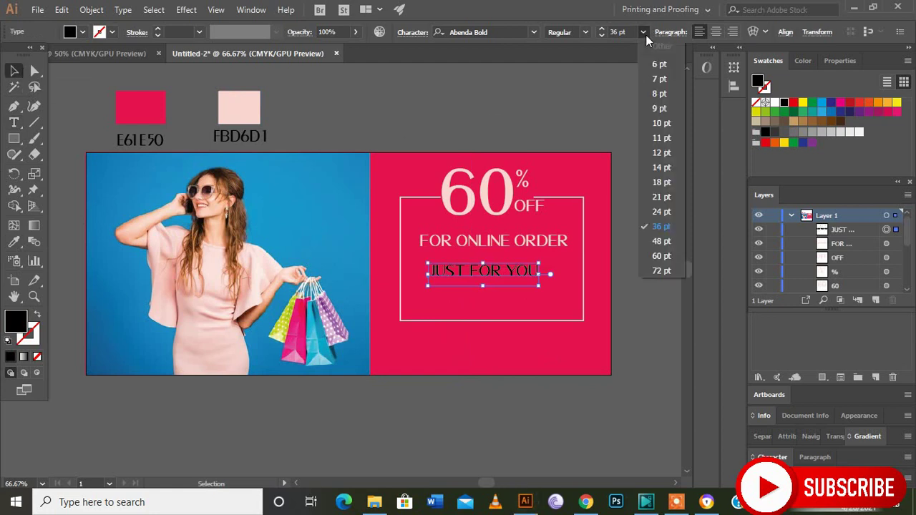
{"action": "left_click", "coordinate": [660, 272]}
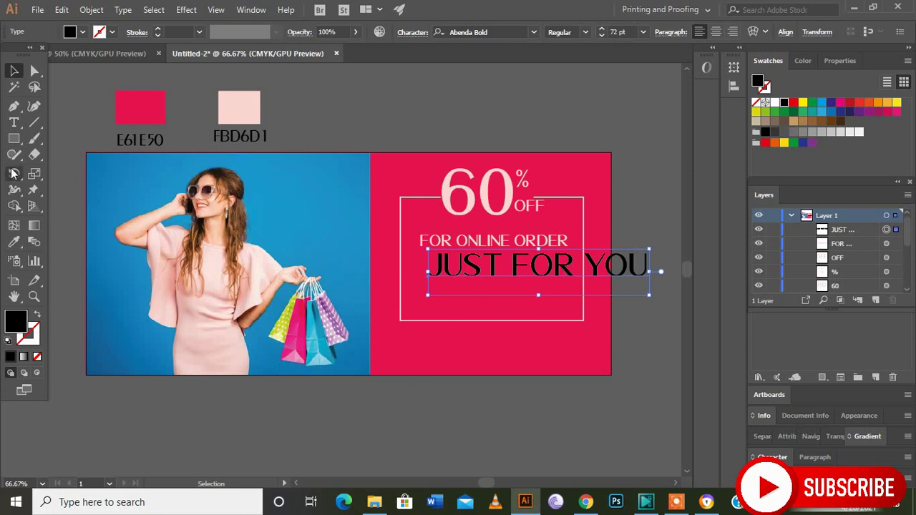
Break the slogan after FOR into two centre-aligned lines and move it into the frame
{"action": "left_click", "coordinate": [12, 126]}
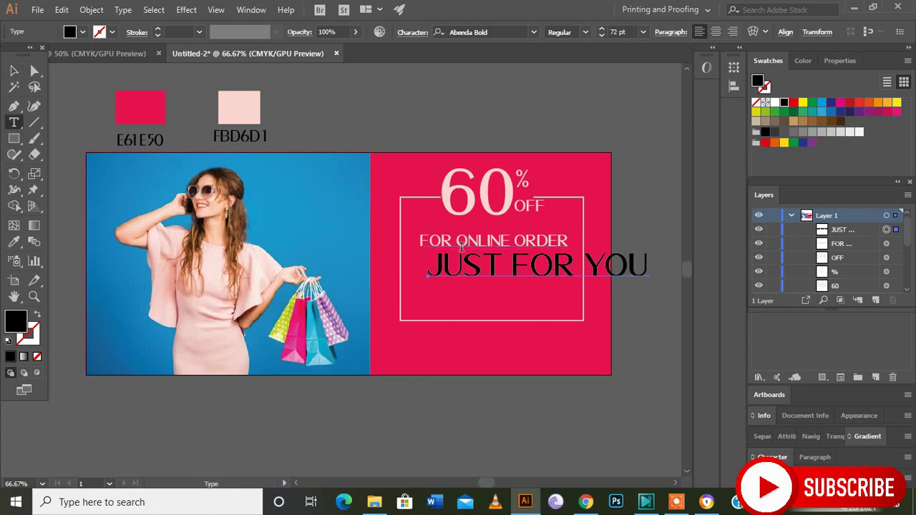
{"action": "left_click", "coordinate": [580, 267]}
{"action": "key", "text": "Return"}
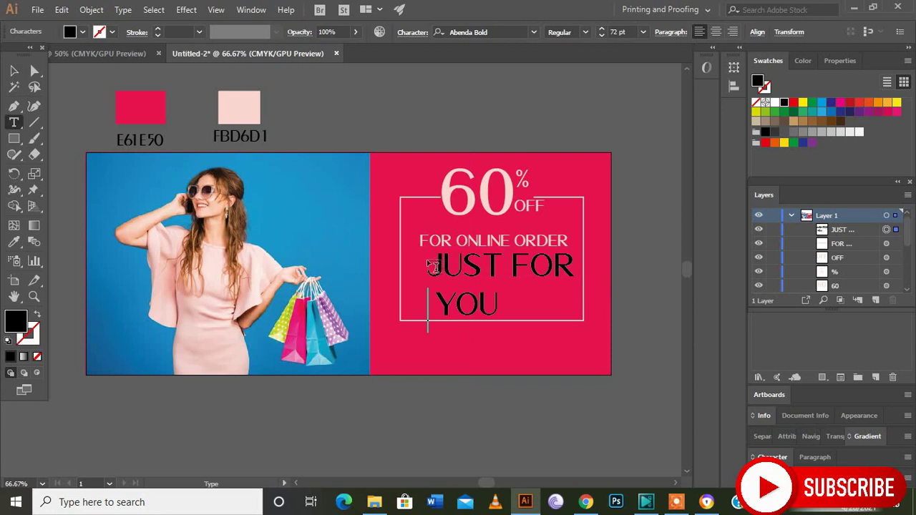
{"action": "left_click_drag", "start_coordinate": [429, 266], "coordinate": [495, 295]}
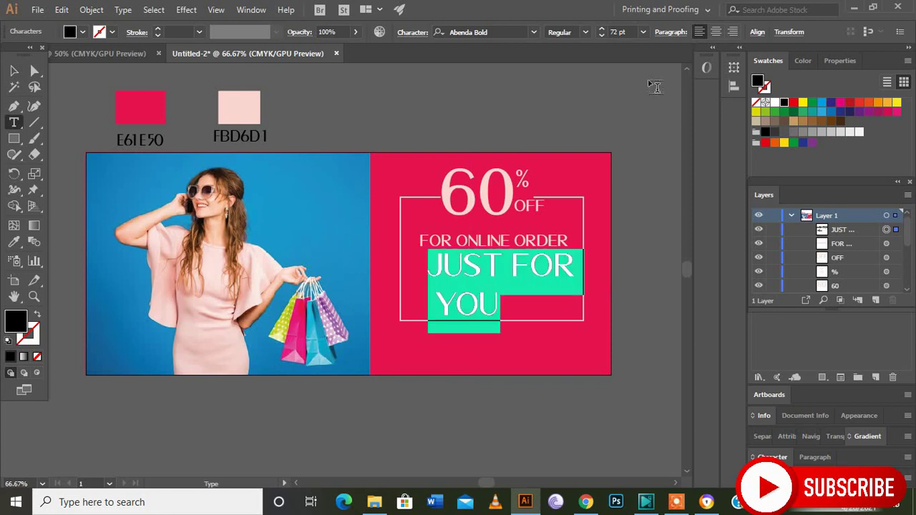
{"action": "left_click", "coordinate": [716, 31]}
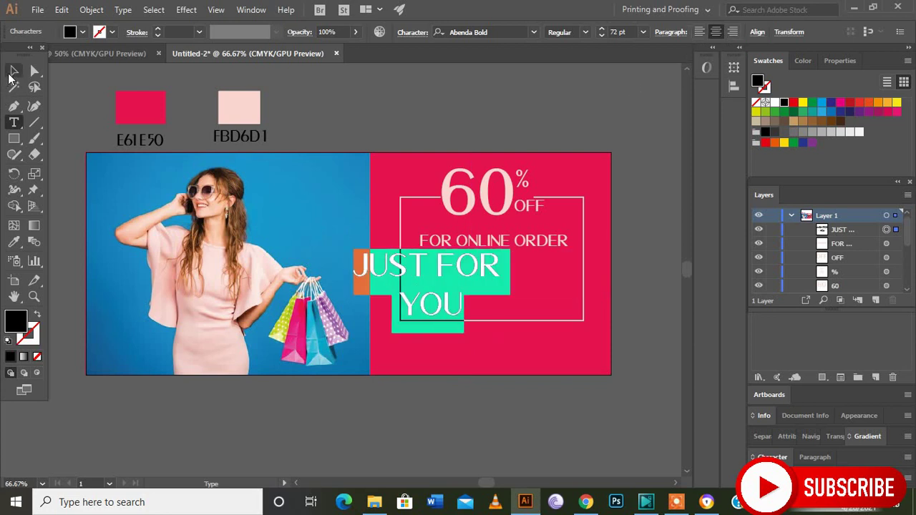
{"action": "left_click", "coordinate": [11, 72]}
{"action": "left_click_drag", "start_coordinate": [435, 280], "coordinate": [527, 267]}
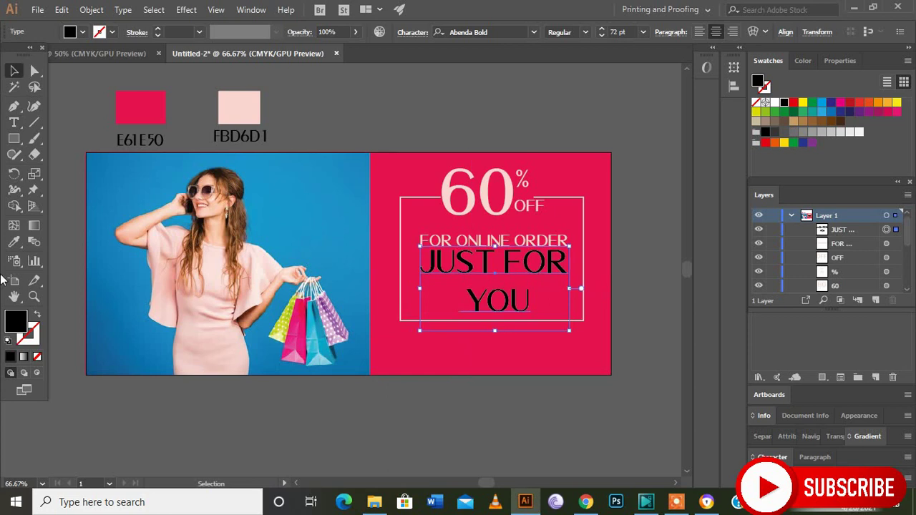
Colour the 'JUST FOR YOU' text pale pink FBD6D1 with the Eyedropper
{"action": "left_click", "coordinate": [14, 242]}
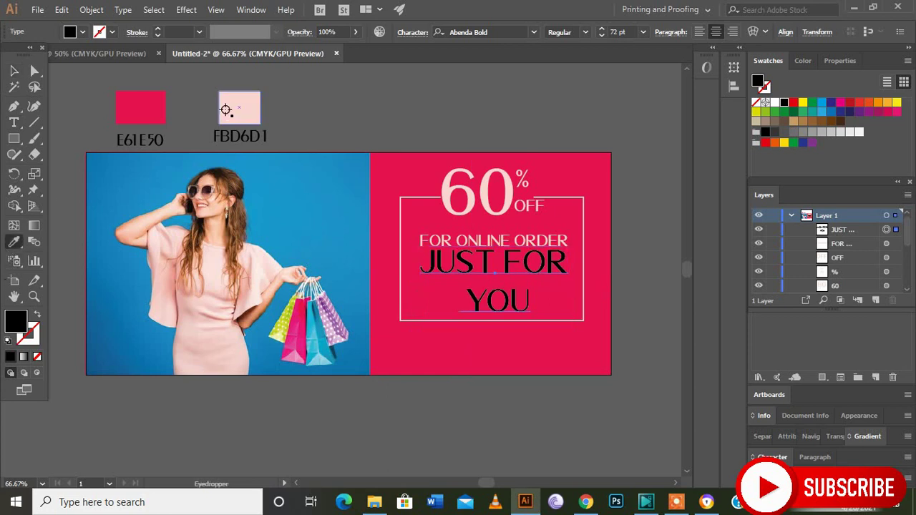
{"action": "left_click", "coordinate": [222, 109]}
{"action": "left_click", "coordinate": [14, 70]}
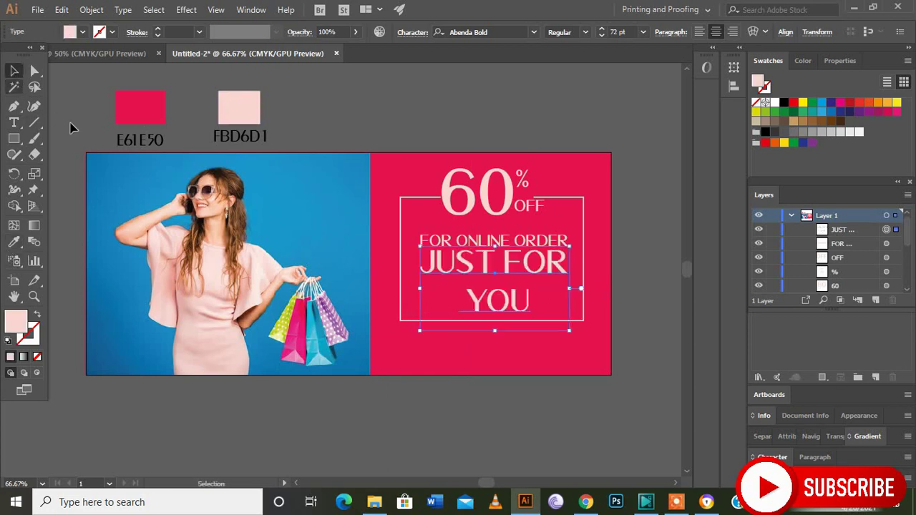
Raise the 'FOR ONLINE ORDER' line slightly above the framed text
{"action": "left_click", "coordinate": [650, 264]}
{"action": "left_click_drag", "start_coordinate": [542, 245], "coordinate": [542, 239]}
{"action": "left_click", "coordinate": [580, 401]}
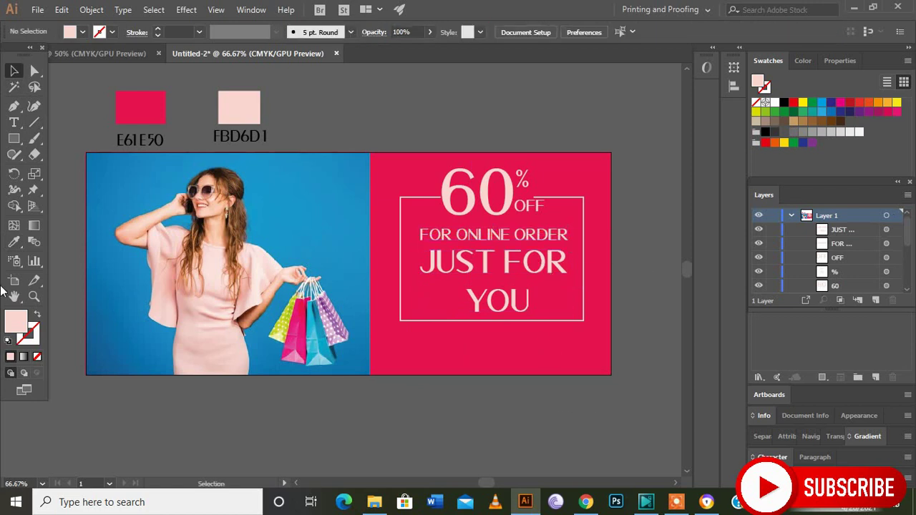
Draw a pale pink FBD6D1 bar, about 144 × 20 mm, below the framed text
{"action": "left_click", "coordinate": [13, 138]}
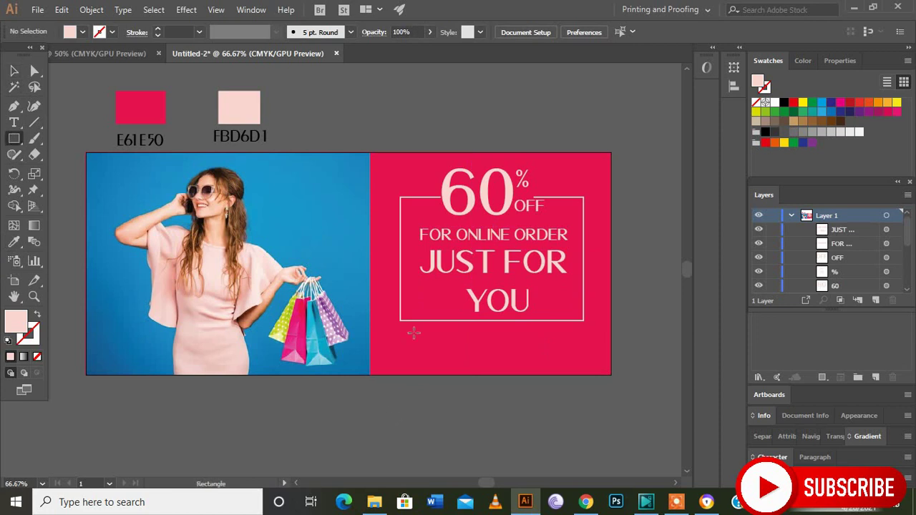
{"action": "left_click_drag", "start_coordinate": [400, 335], "coordinate": [584, 365]}
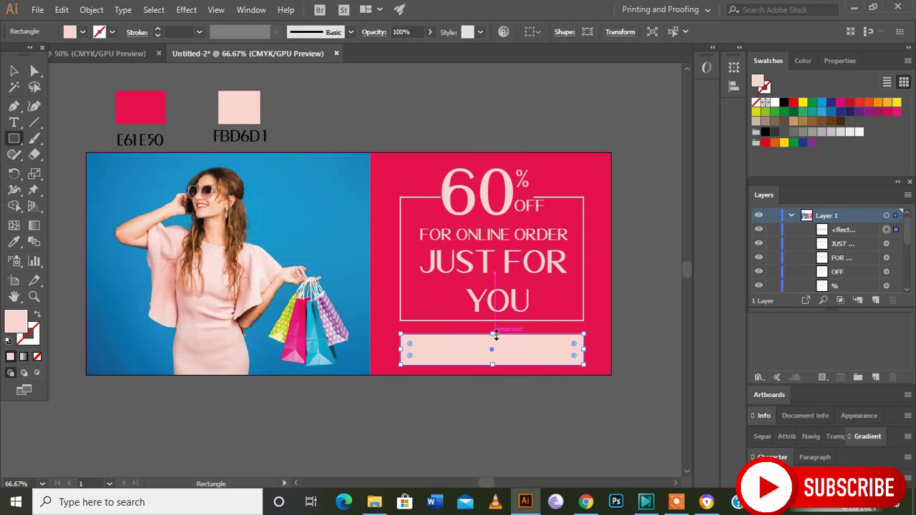
{"action": "left_click_drag", "start_coordinate": [493, 335], "coordinate": [493, 343]}
{"action": "left_click", "coordinate": [14, 70]}
{"action": "left_click", "coordinate": [425, 412]}
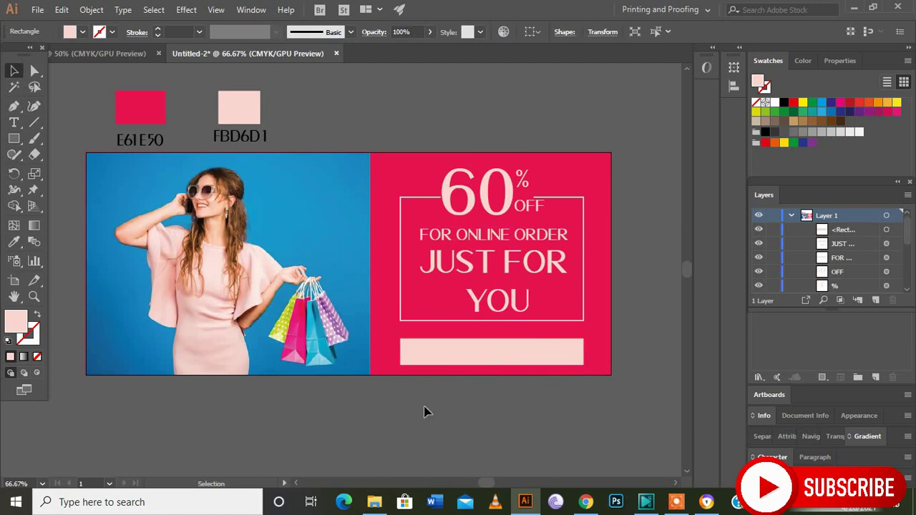
{"action": "left_click", "coordinate": [13, 122]}
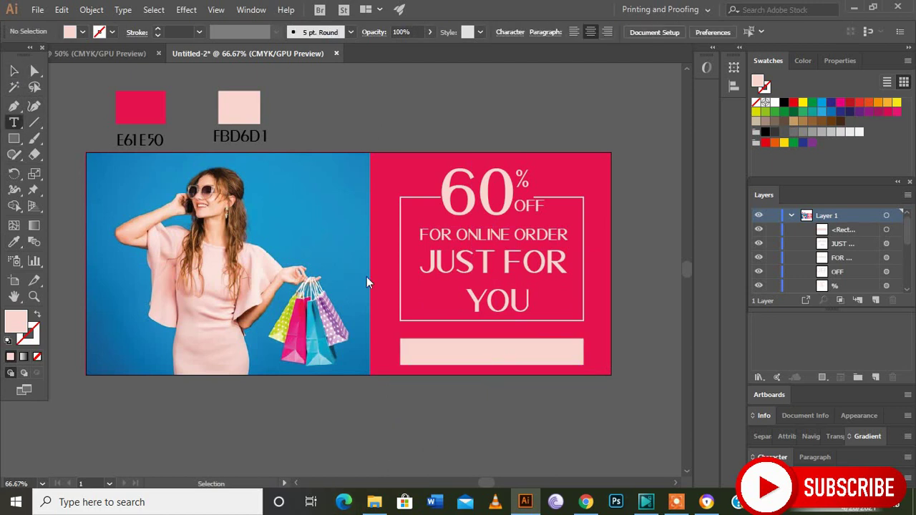
{"action": "left_click", "coordinate": [459, 360]}
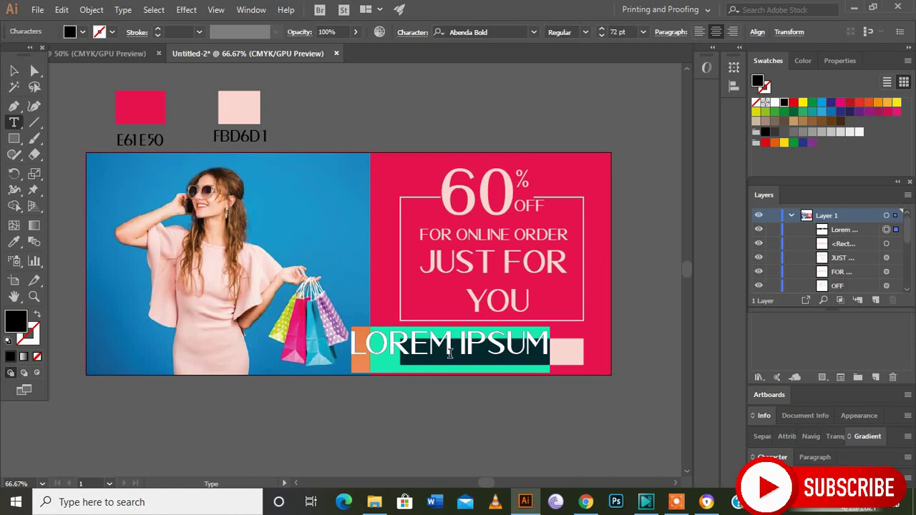
{"action": "left_click", "coordinate": [643, 32]}
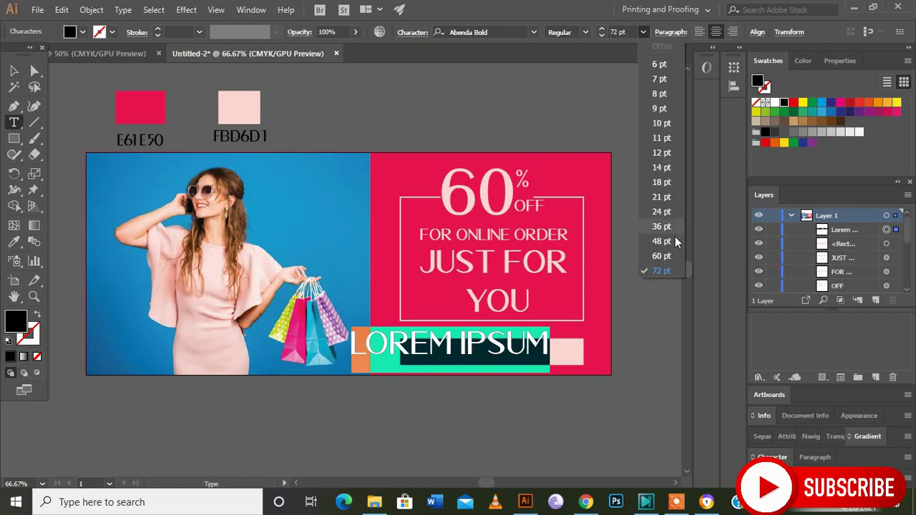
{"action": "left_click", "coordinate": [662, 182]}
{"action": "type", "text": "www"}
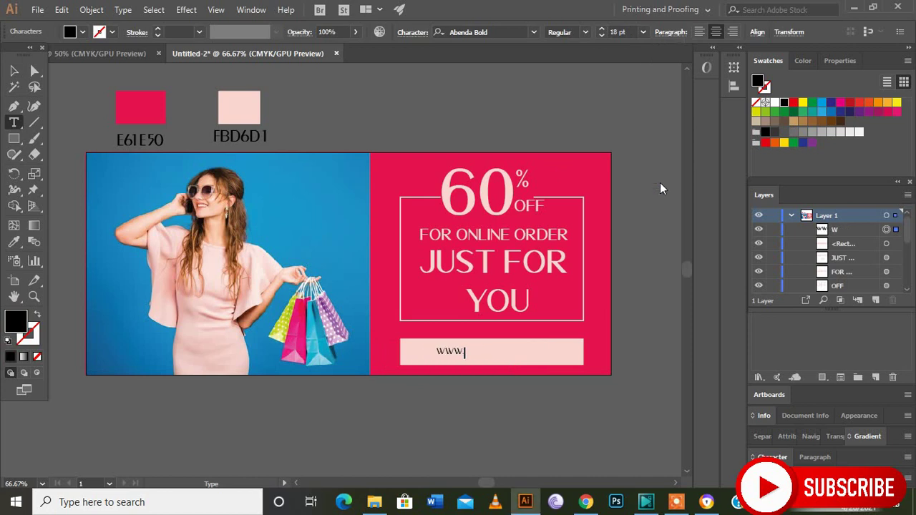
{"action": "type", "text": "website"}
{"action": "type", "text": ".com"}
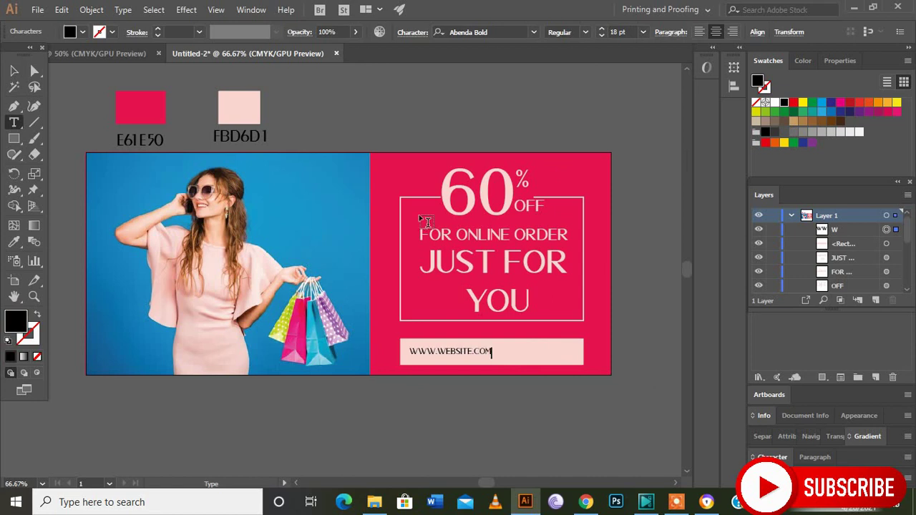
{"action": "left_click", "coordinate": [14, 70]}
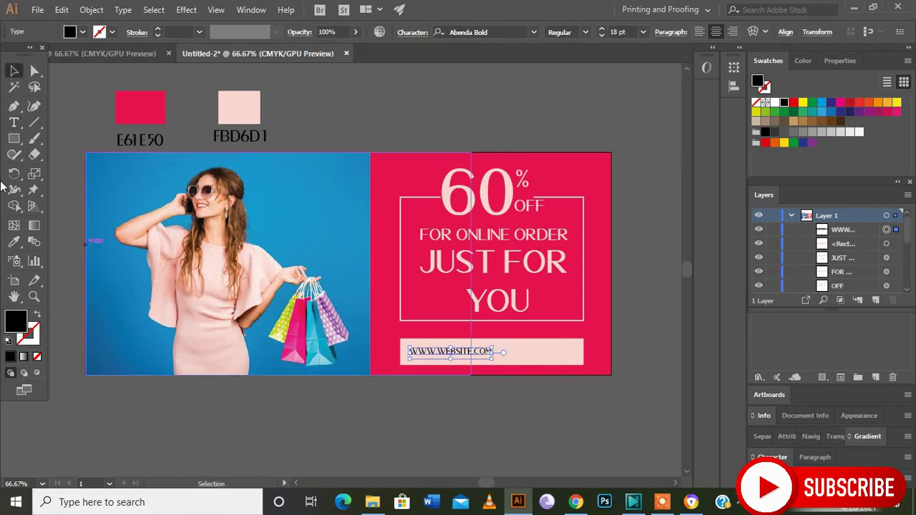
Colour the website text pink E61E50 and centre it on the bar
{"action": "left_click", "coordinate": [14, 242]}
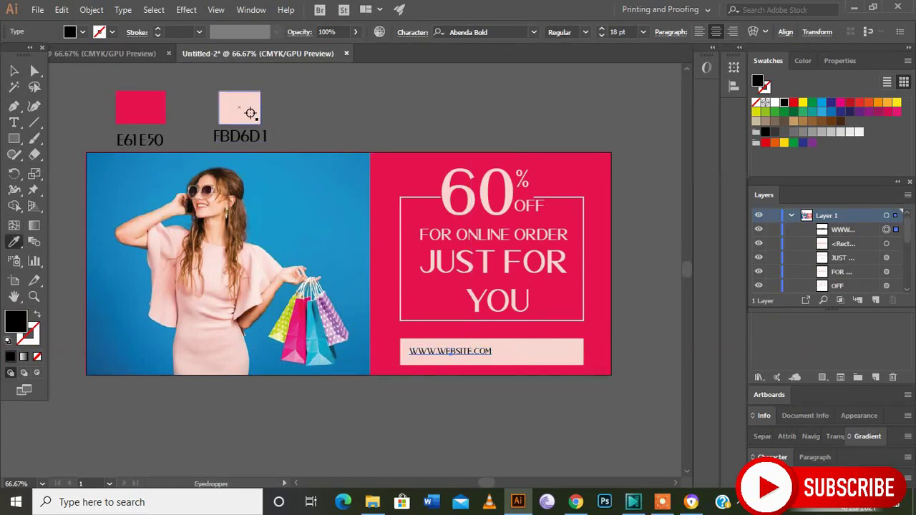
{"action": "left_click", "coordinate": [251, 113]}
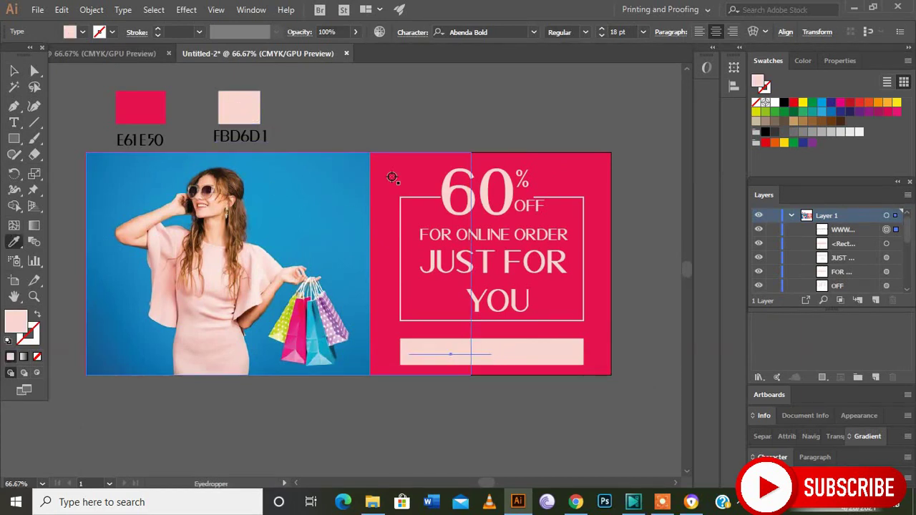
{"action": "left_click", "coordinate": [393, 178]}
{"action": "left_click", "coordinate": [12, 71]}
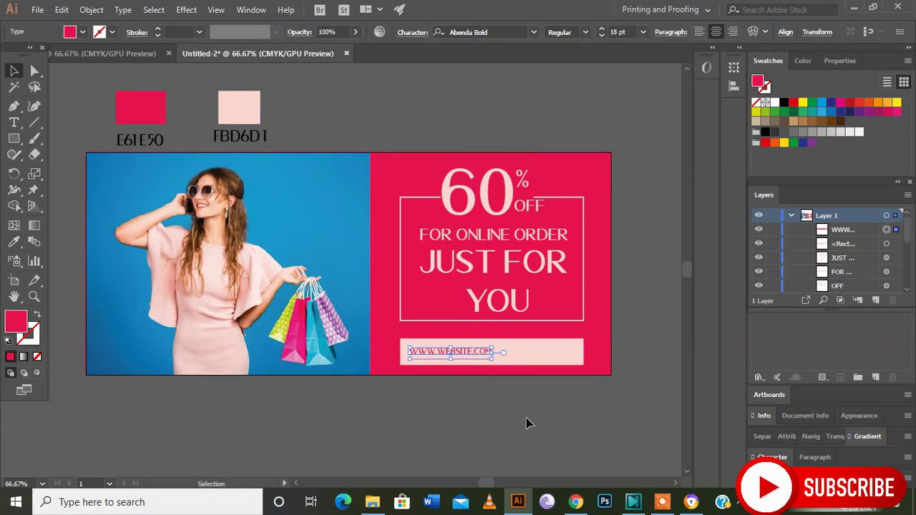
{"action": "left_click_drag", "start_coordinate": [486, 353], "coordinate": [522, 355]}
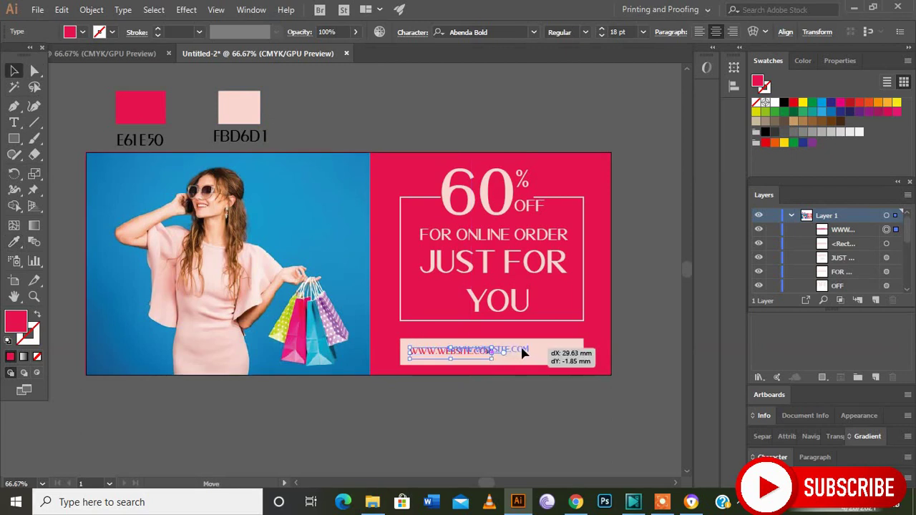
{"action": "left_click", "coordinate": [526, 392]}
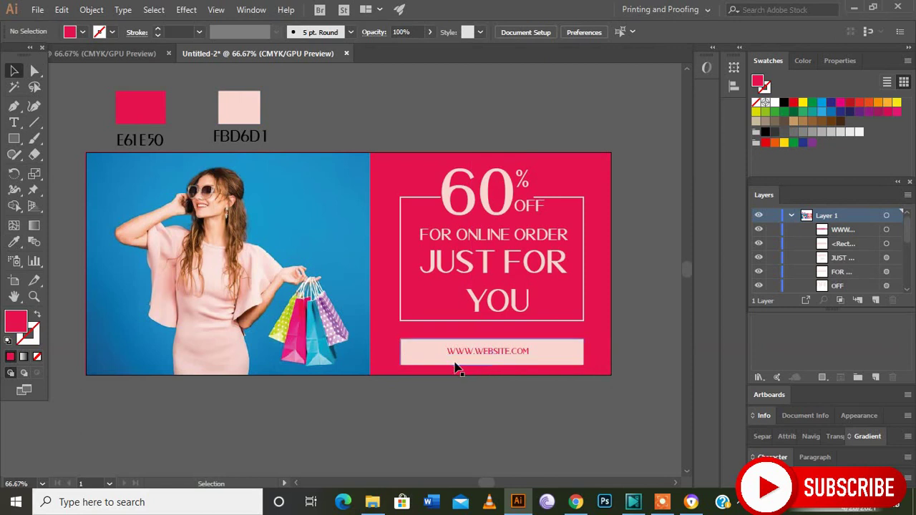